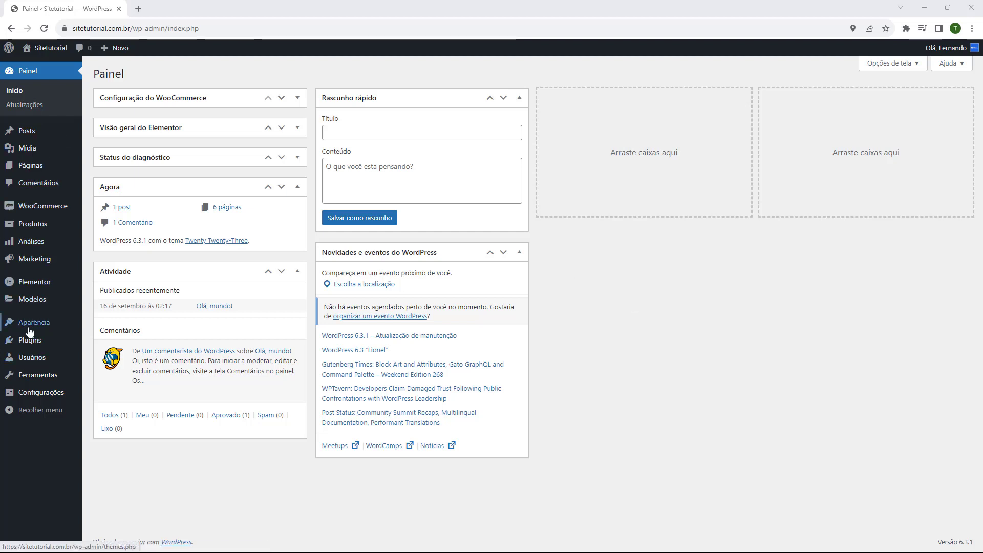
- Go to Plugins and open the Adicionar novo page to browse plugins to install
mouse_move(29, 346)
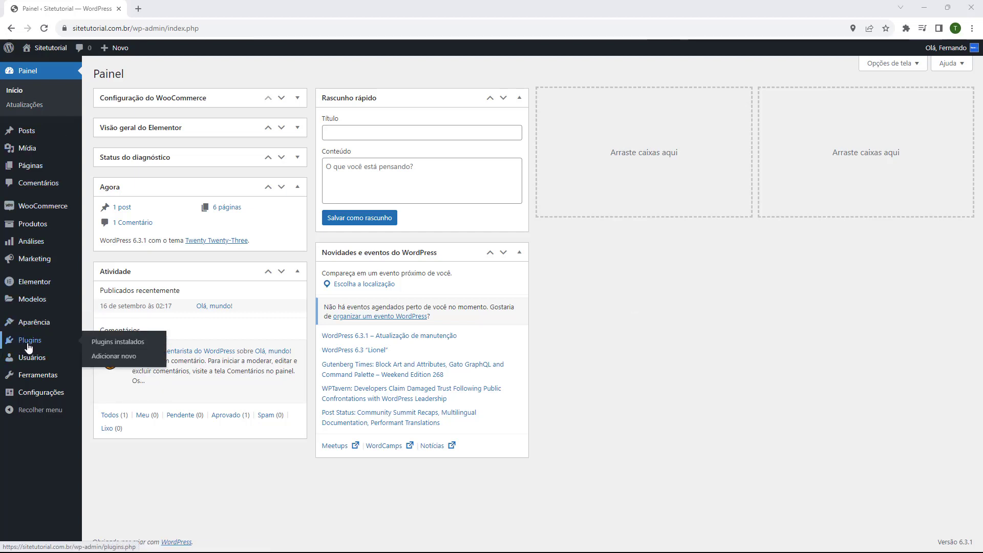
left_click(28, 346)
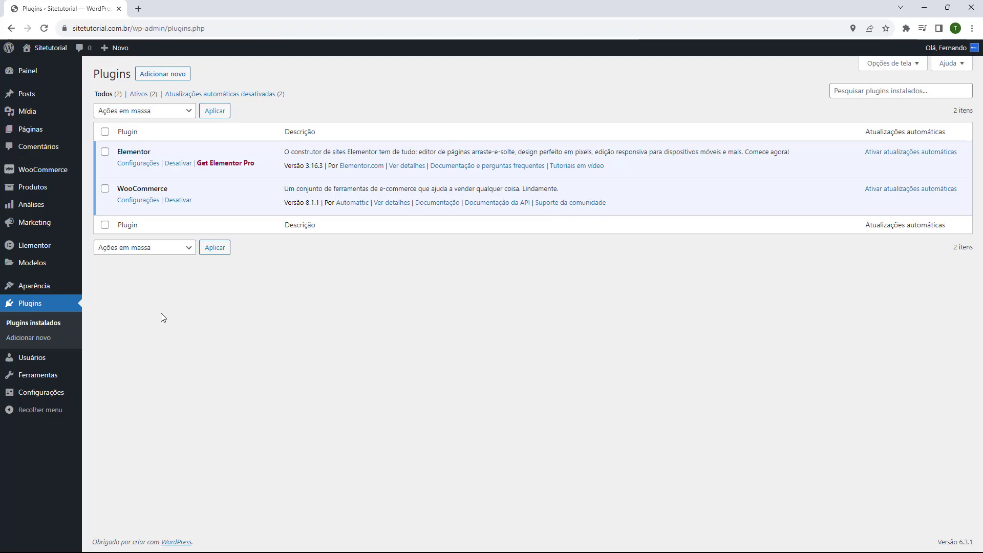
left_click(163, 74)
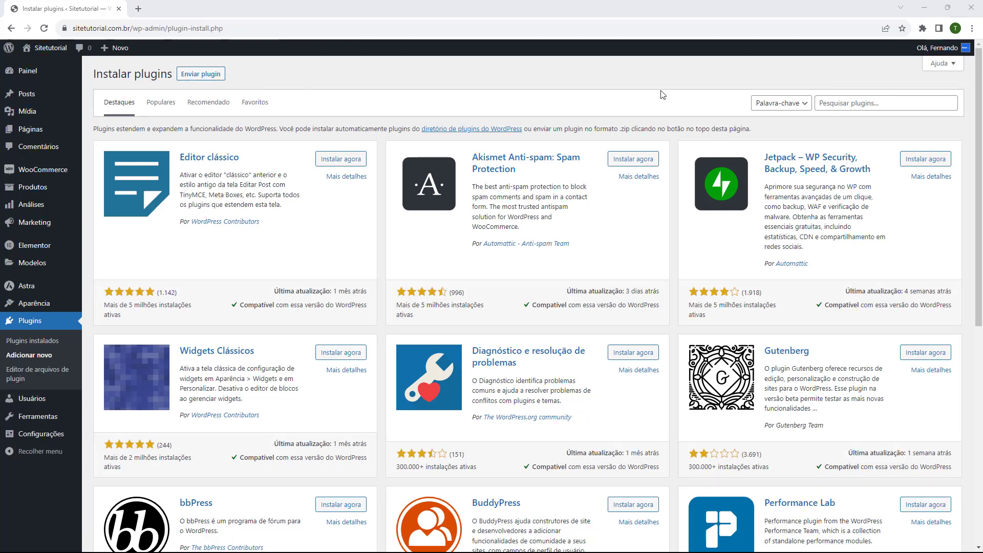
- Search for 'asaas', then install and activate Meio de Pagamento Asaas para o WooCommerce
left_click(856, 105)
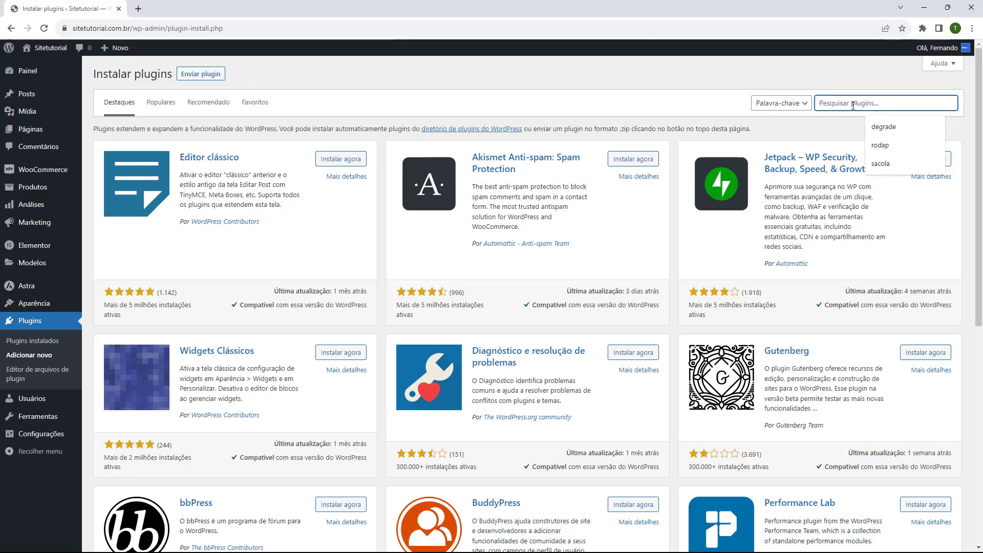
type("asaas")
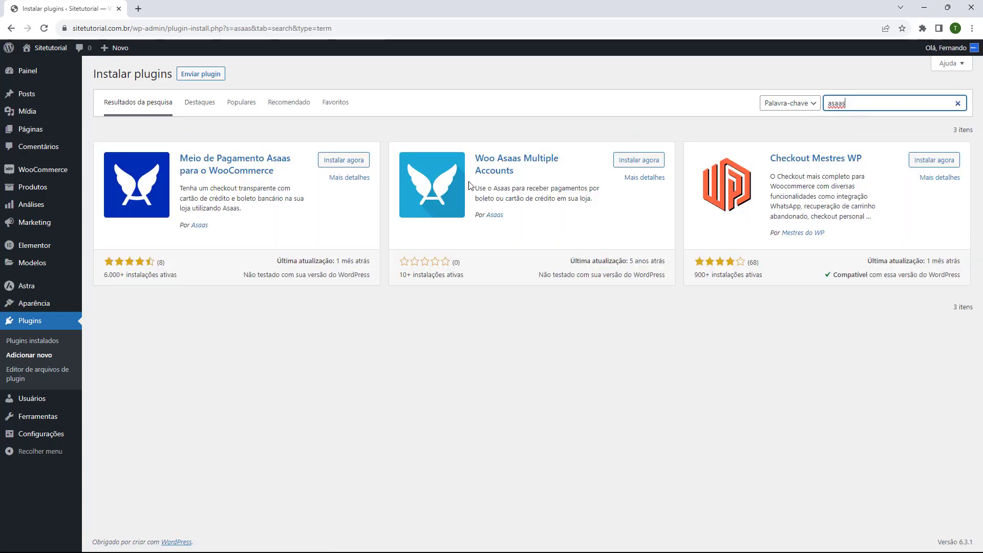
left_click(200, 171)
left_click(336, 163)
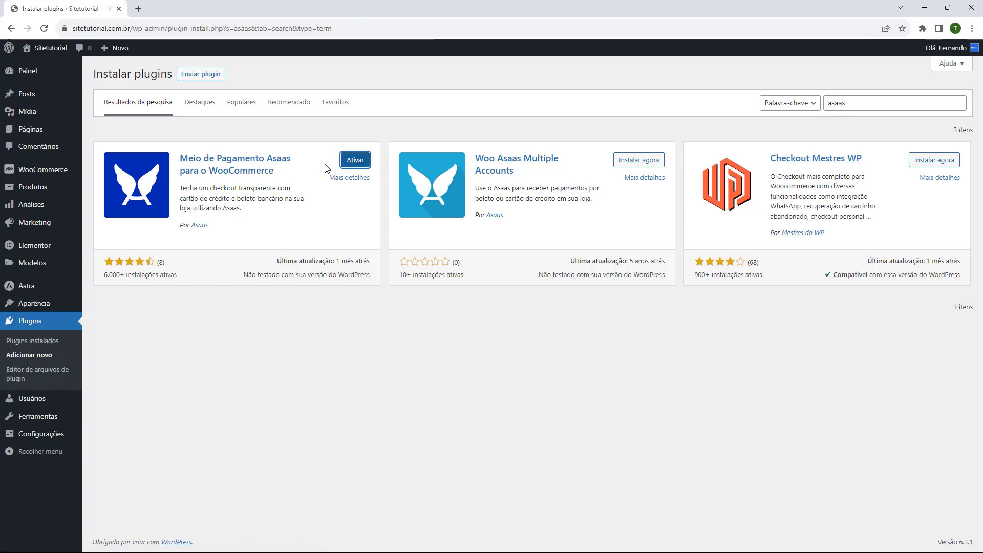
left_click(353, 162)
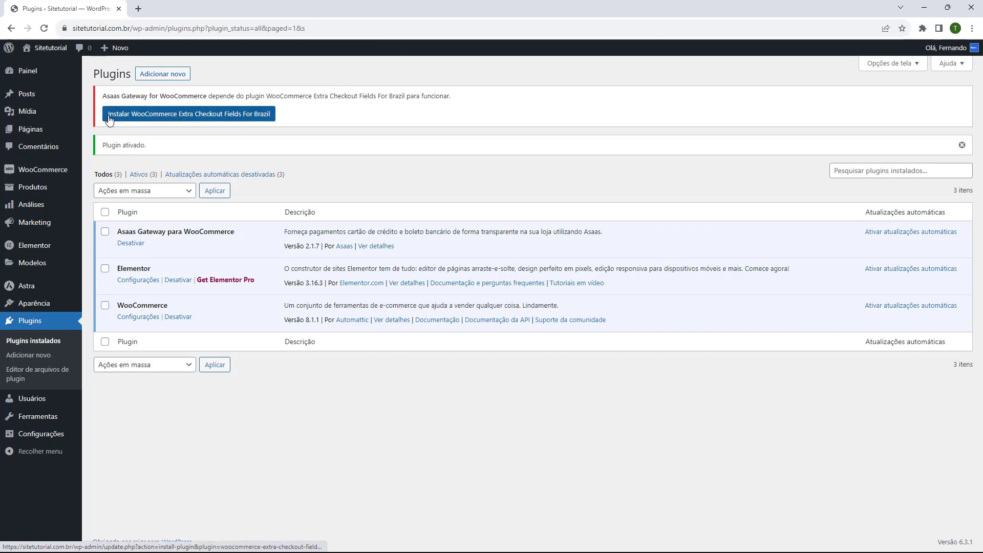
- Install the required WooCommerce Extra Checkout Fields For Brazil plugin from the notice and activate it
left_click(162, 116)
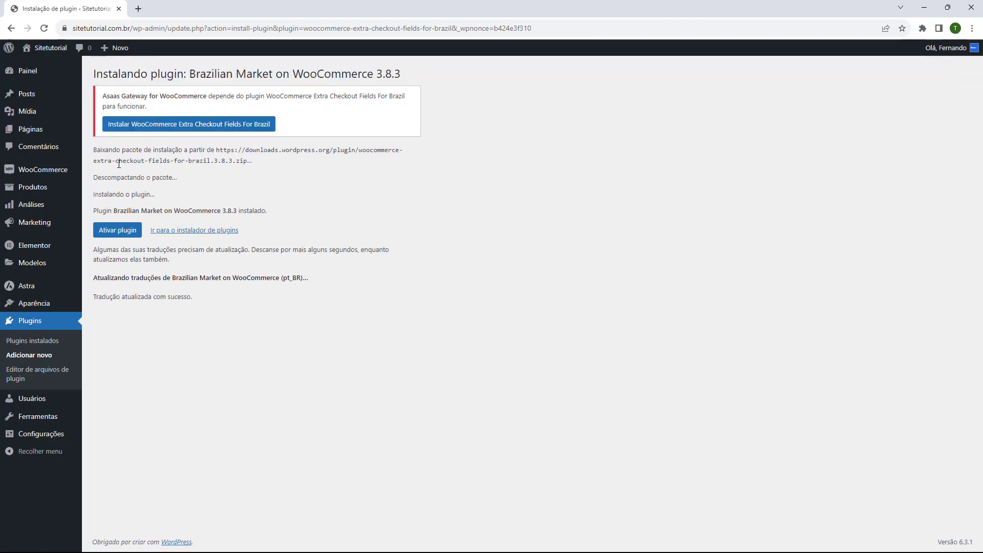
left_click(116, 231)
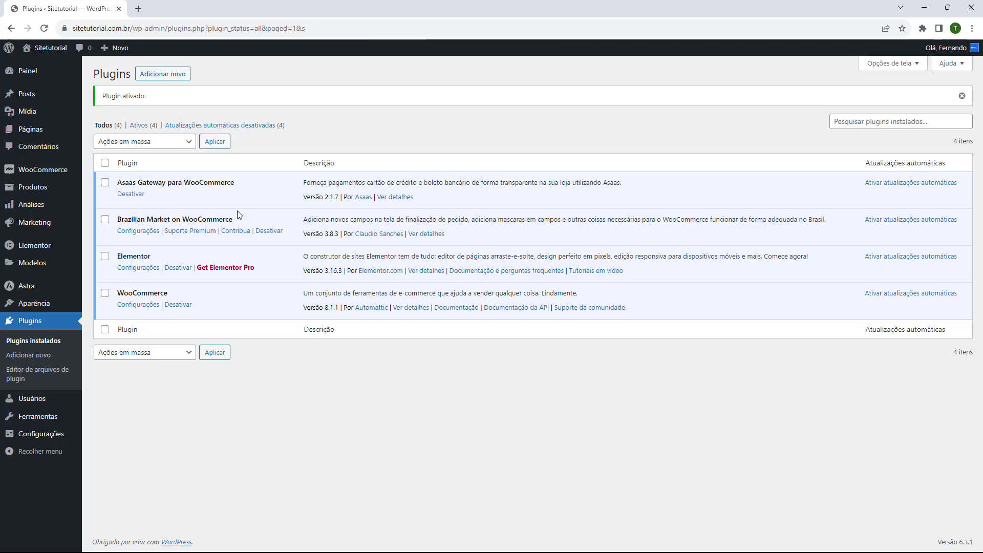
- Open WooCommerce Configurações and go to its Pagamentos tab
mouse_move(21, 174)
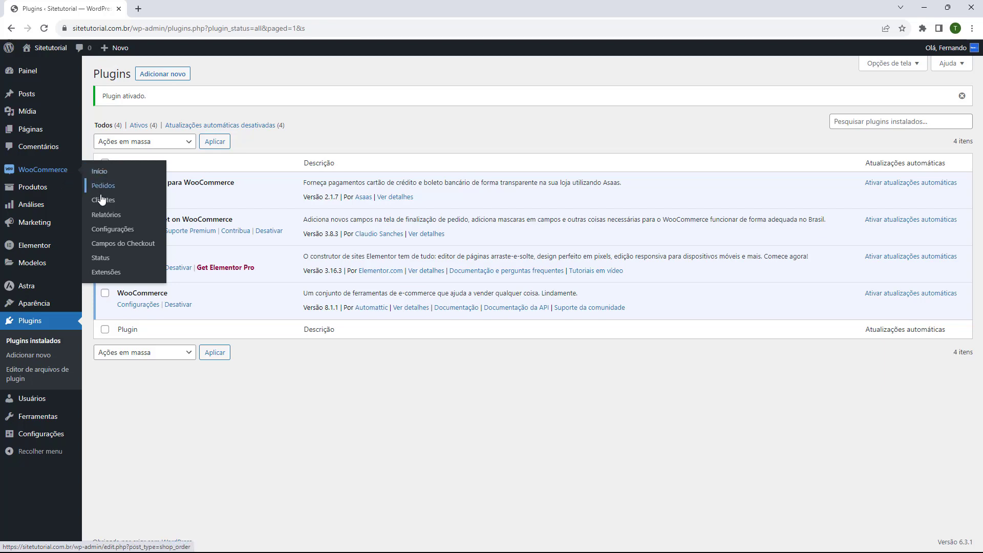
left_click(113, 233)
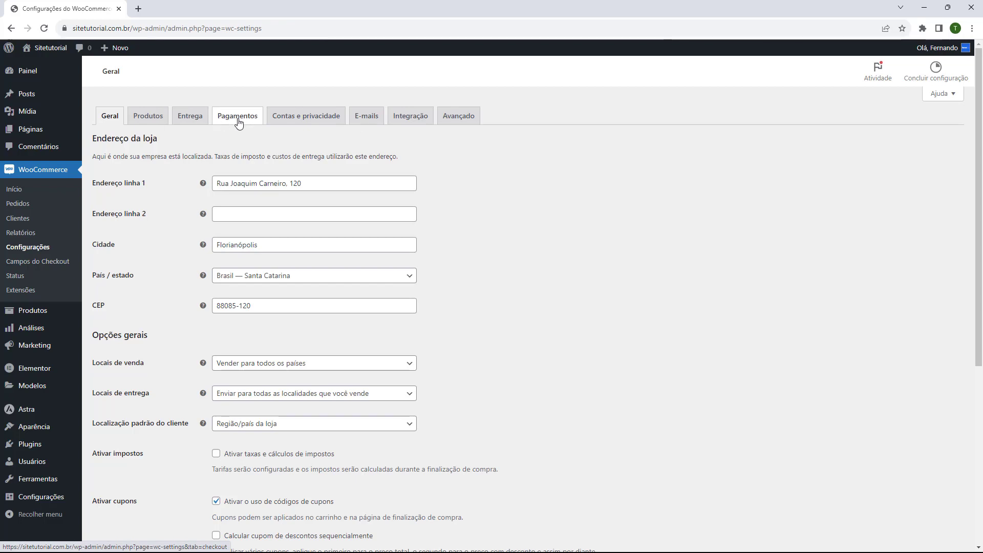
left_click(238, 123)
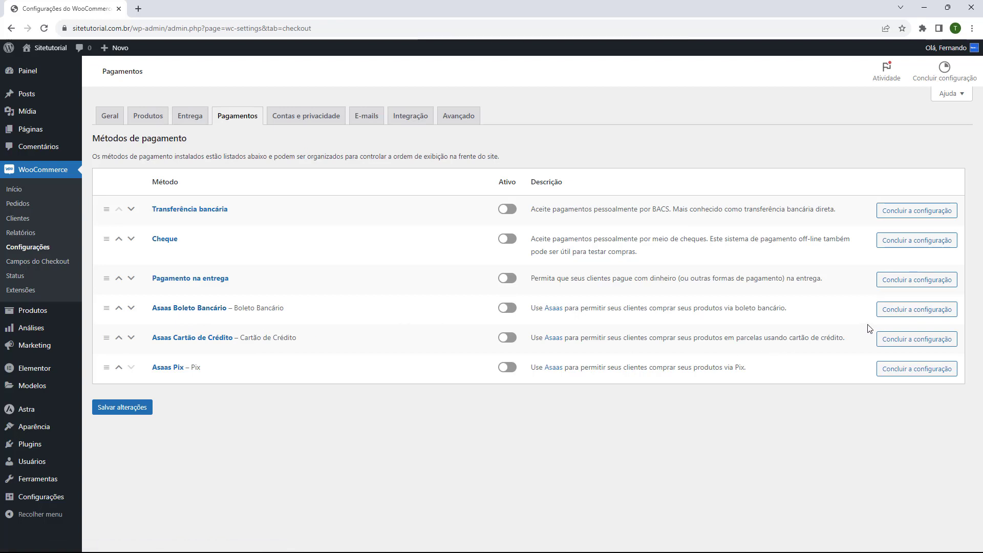
- Open Concluir a configuração for Asaas Boleto Bancário and scroll through its settings fields
left_click(901, 316)
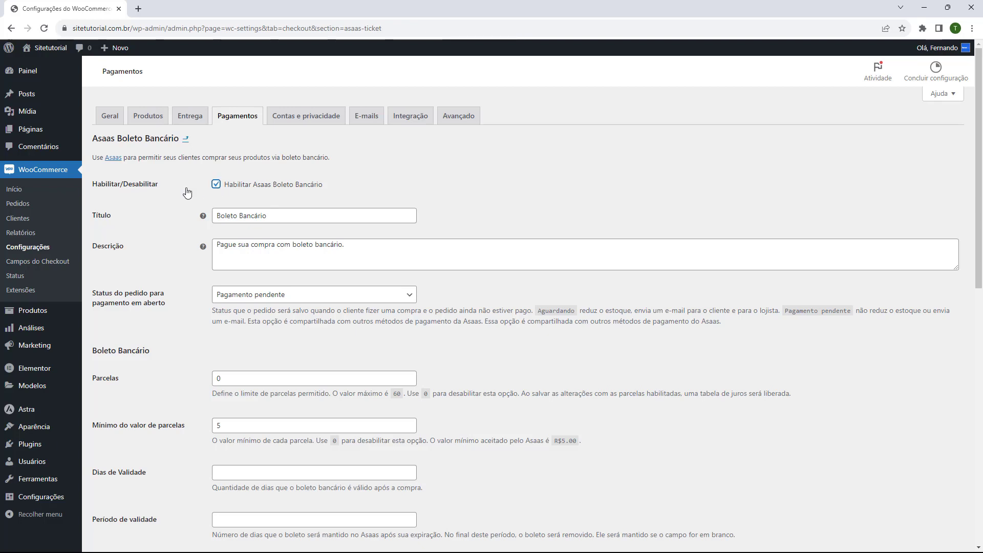
scroll(139, 210, "down", 1)
scroll(138, 210, "down", 1)
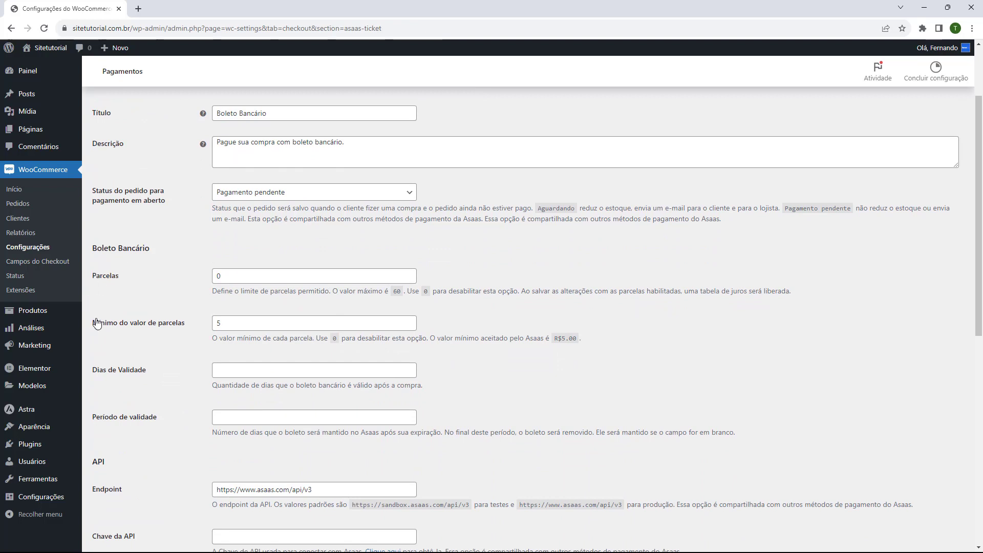
scroll(136, 332, "down", 2)
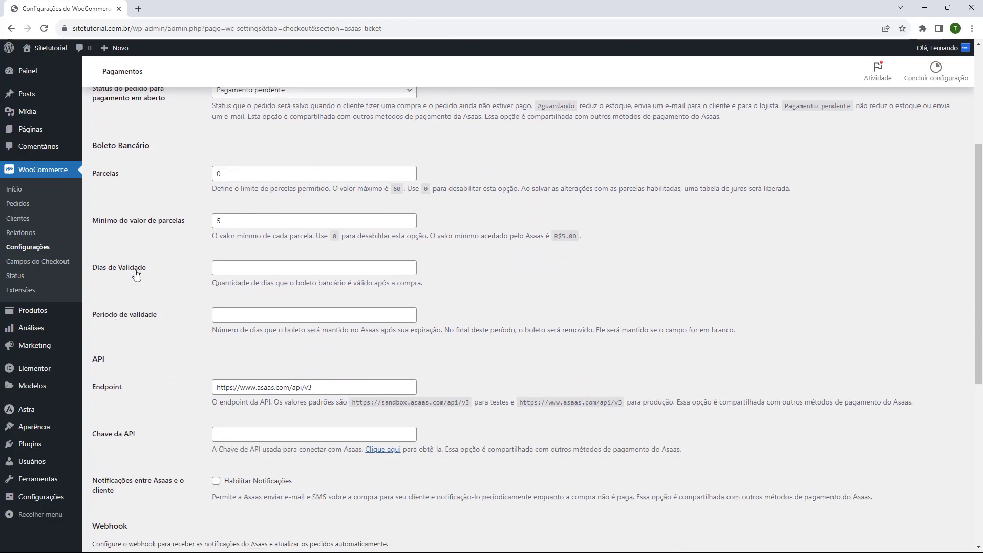
scroll(115, 256, "down", 1)
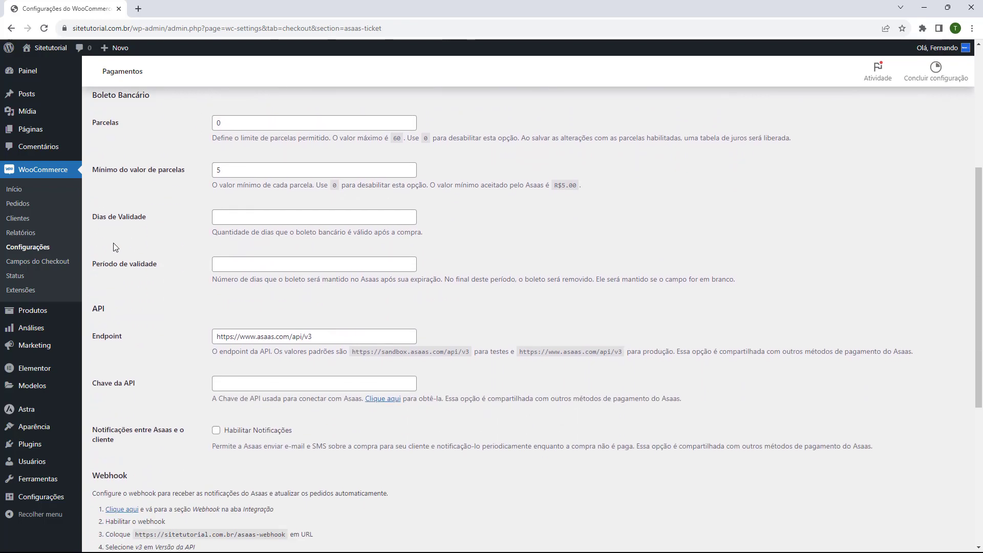
scroll(112, 238, "down", 2)
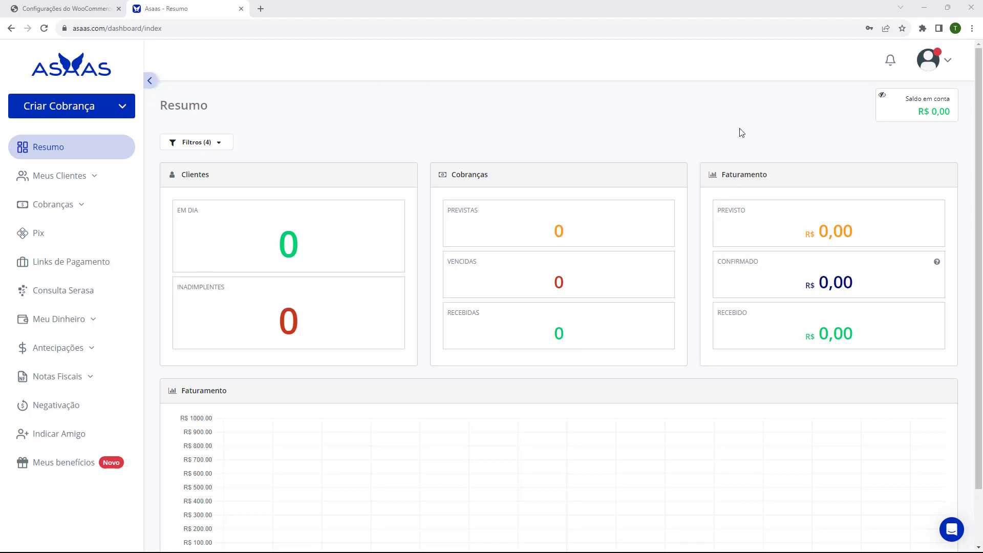
- From the profile avatar, open Minha conta and its Integração tab
left_click(940, 65)
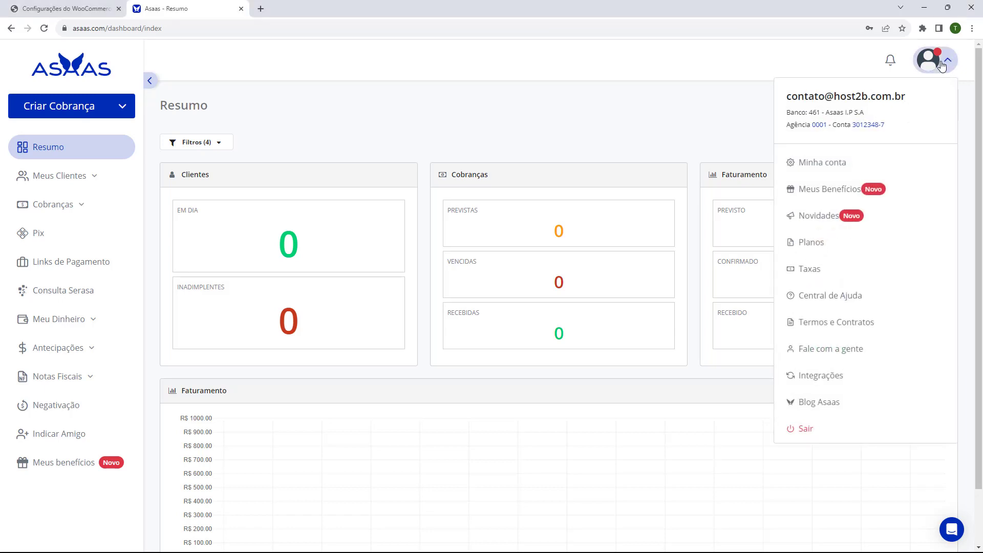
left_click(821, 167)
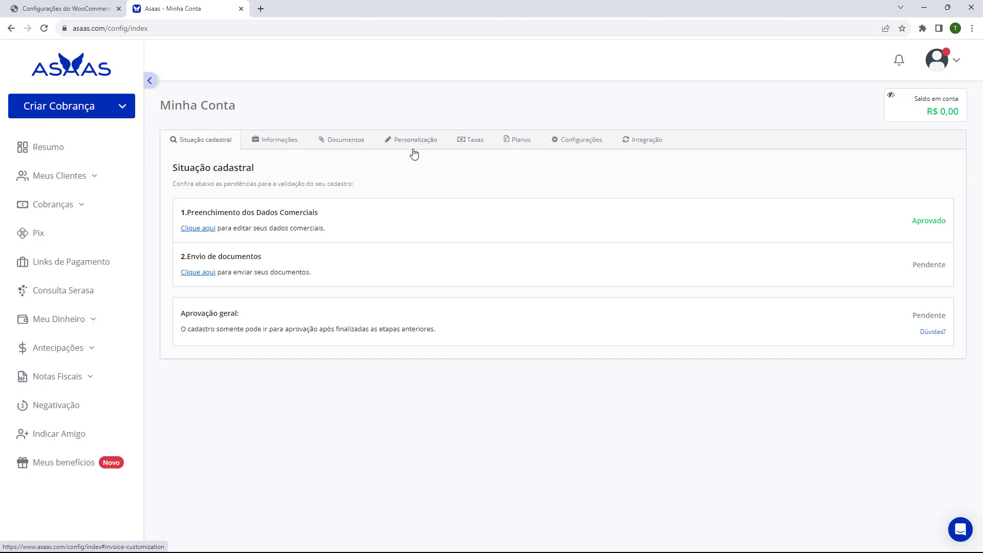
left_click(641, 148)
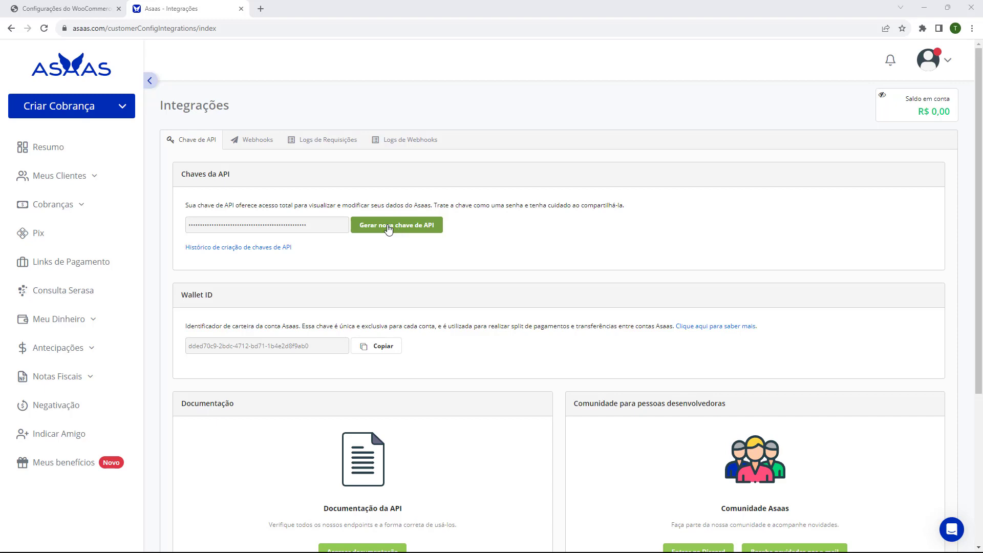
- Generate a new Asaas API key, confirming with the SMS verification code, and copy it
left_click(388, 227)
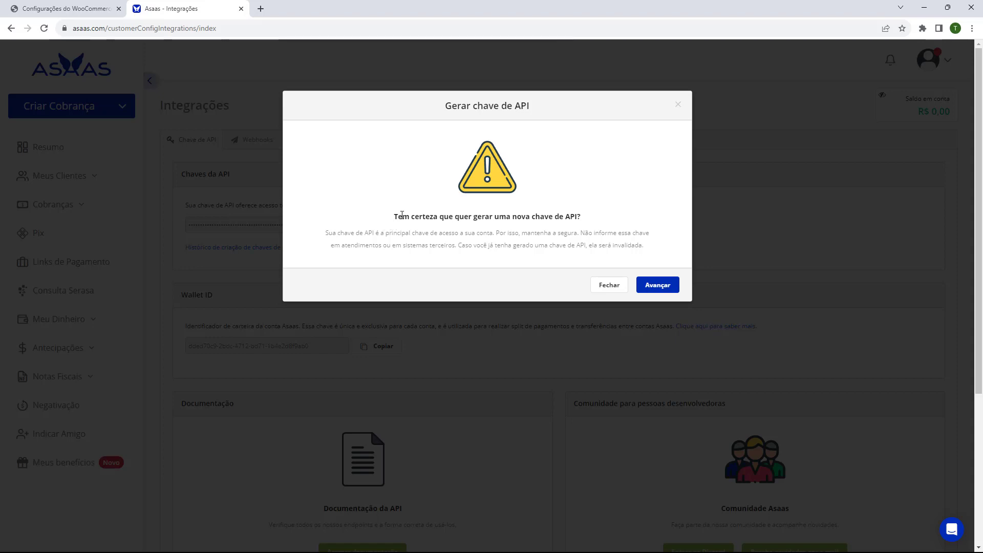
left_click(658, 285)
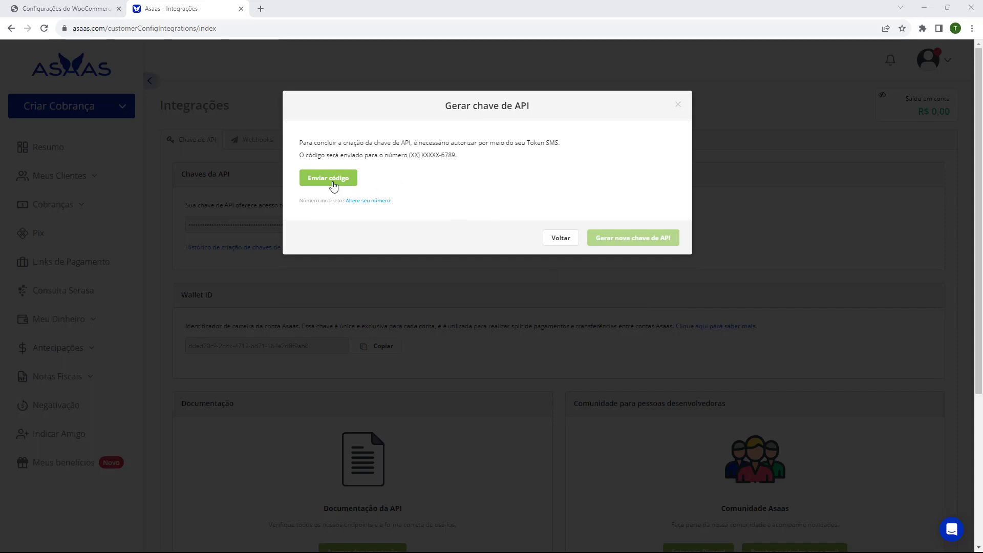
left_click(332, 184)
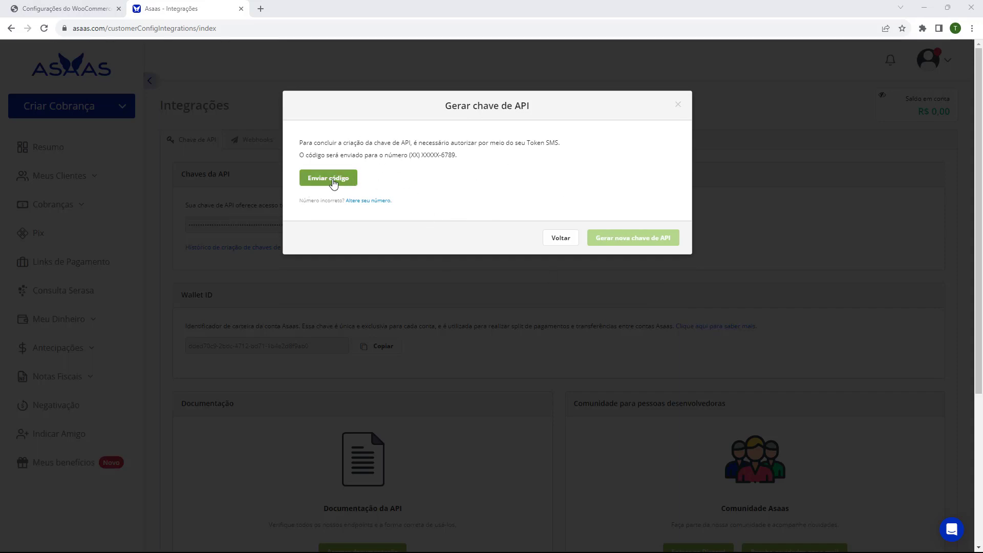
left_click(334, 188)
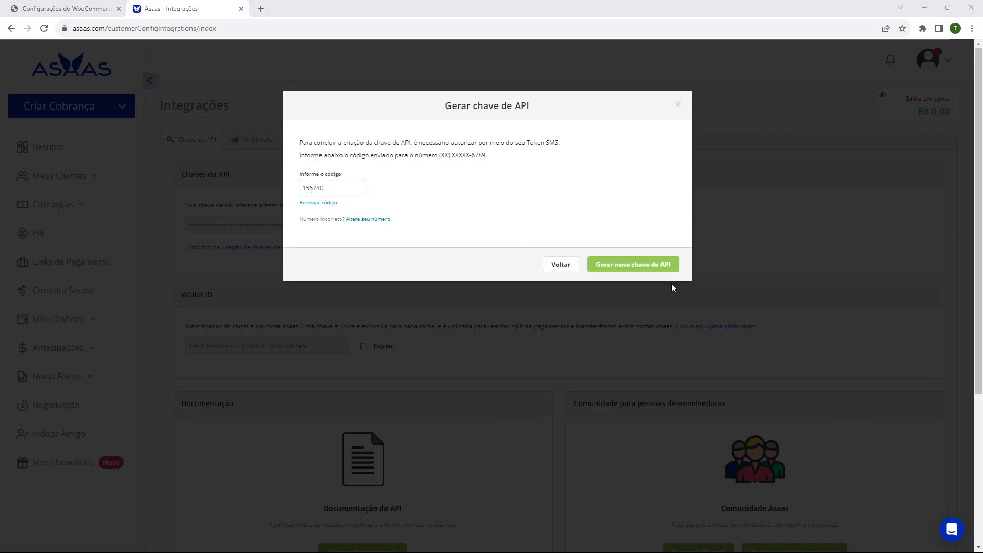
left_click(626, 264)
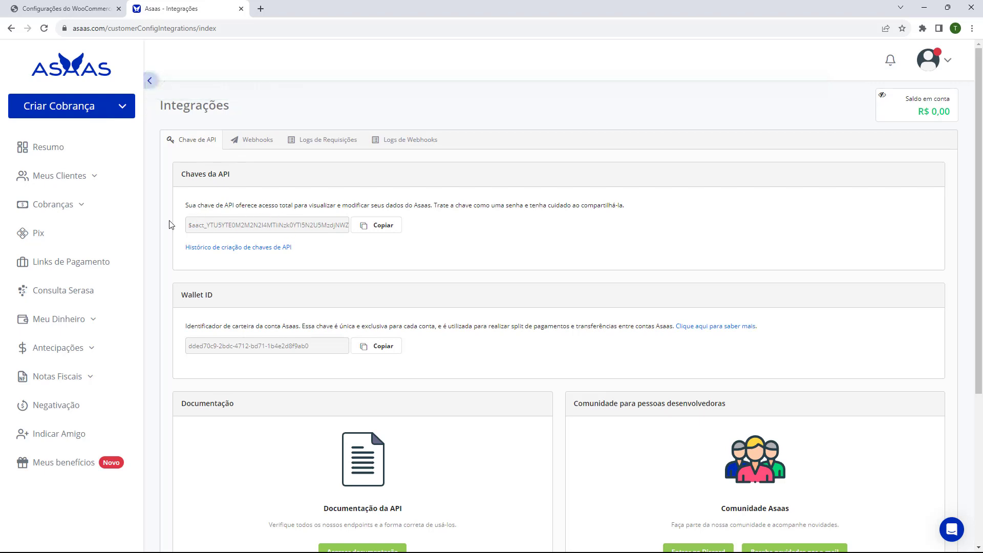
left_click(382, 231)
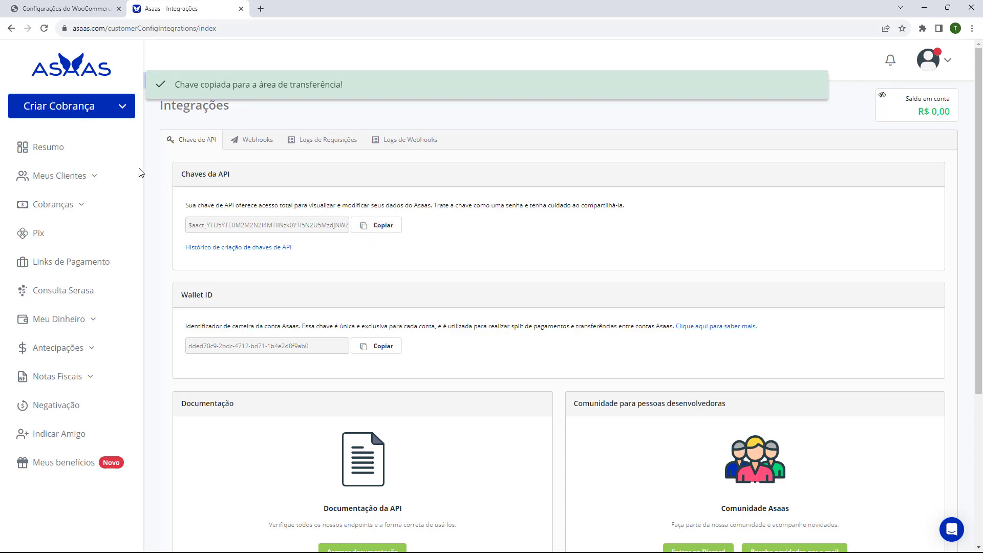
- Paste the new key into Chave da API on the Boleto Bancário settings and save the changes
left_click(56, 9)
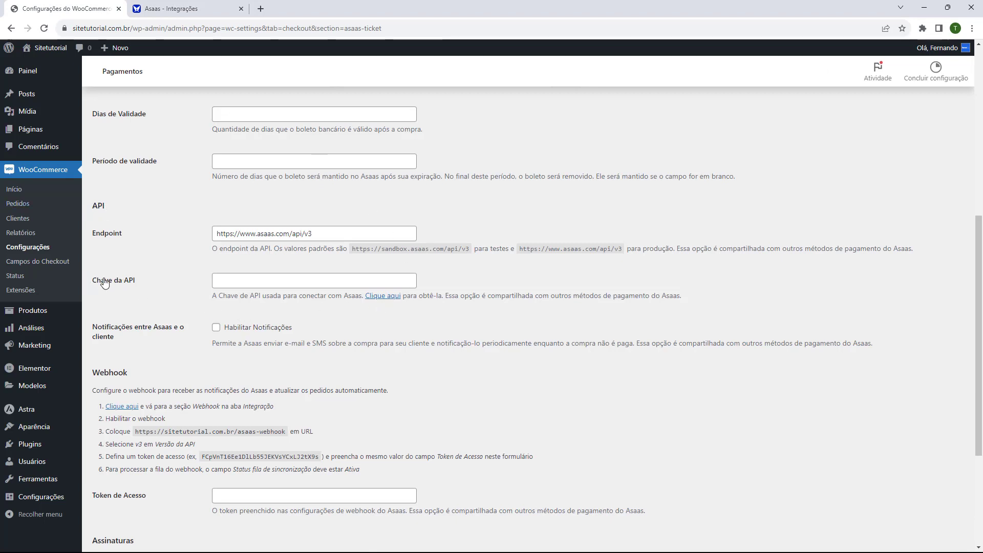
left_click(267, 279)
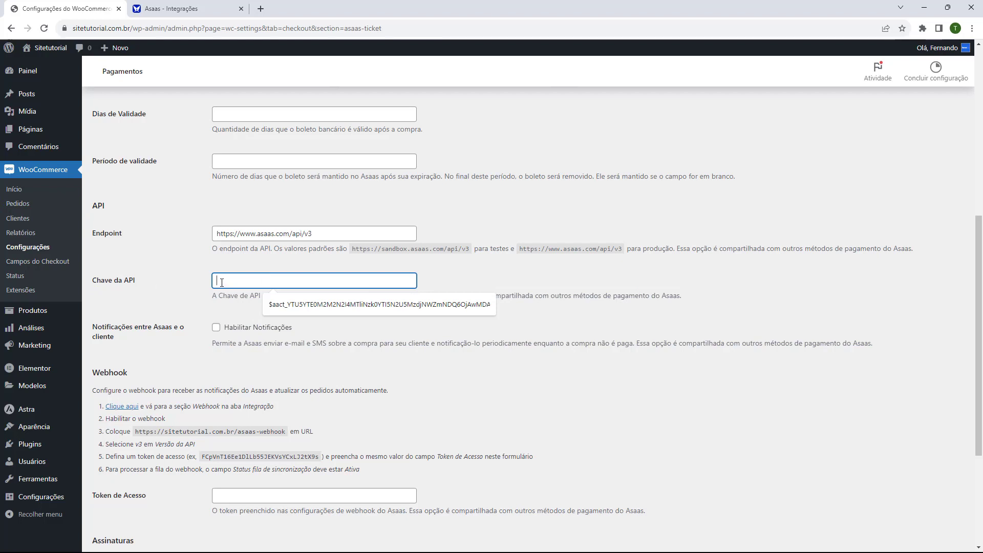
key("ctrl+v")
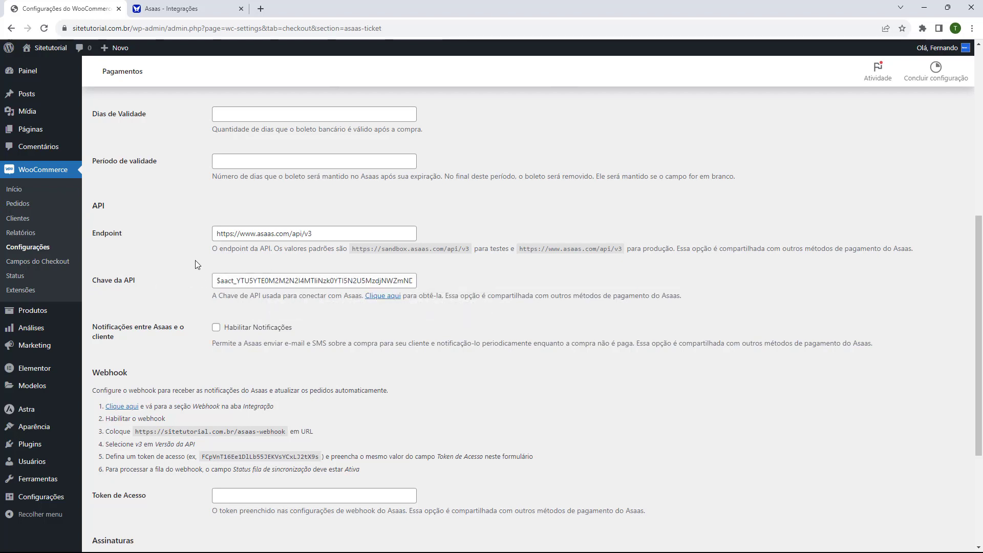
scroll(189, 245, "down", 4)
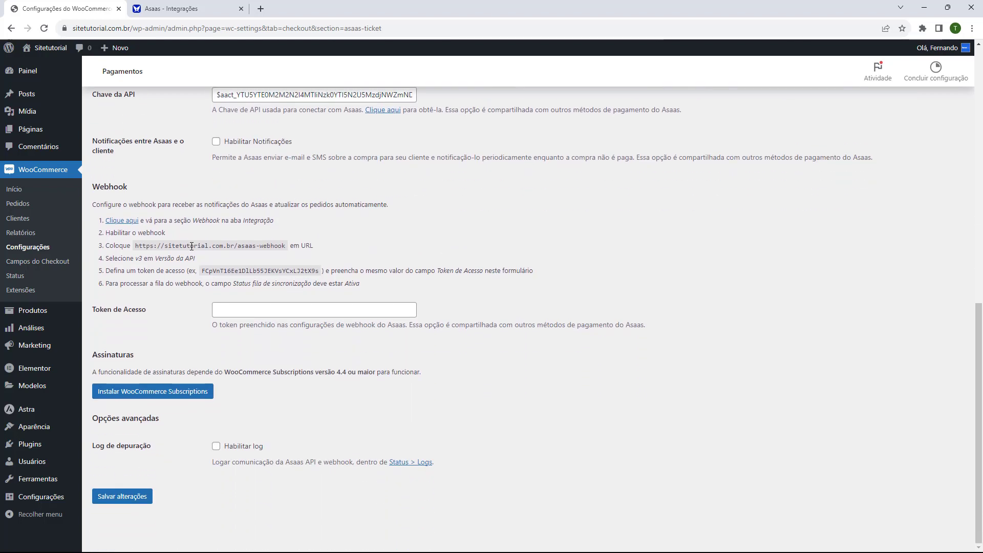
left_click(108, 501)
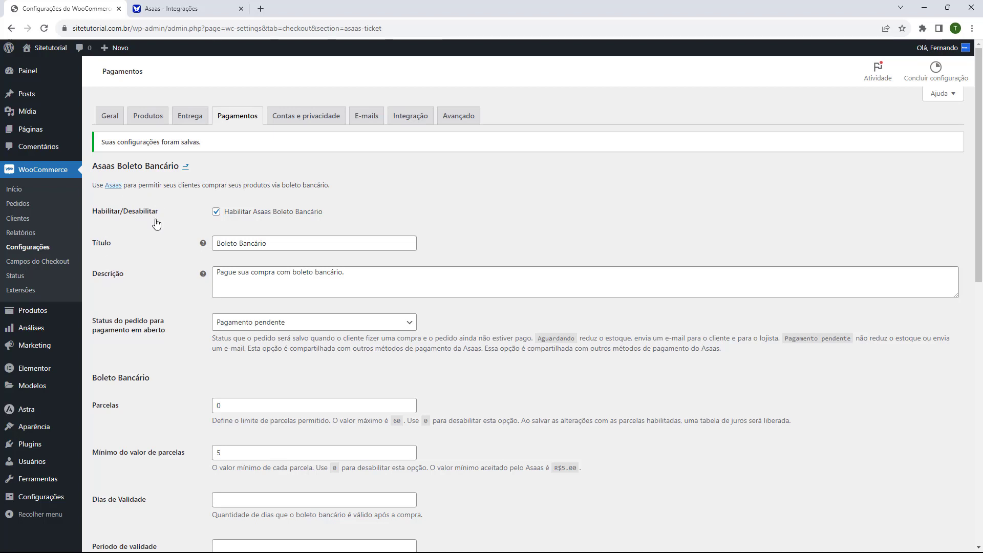
scroll(112, 242, "down", 2)
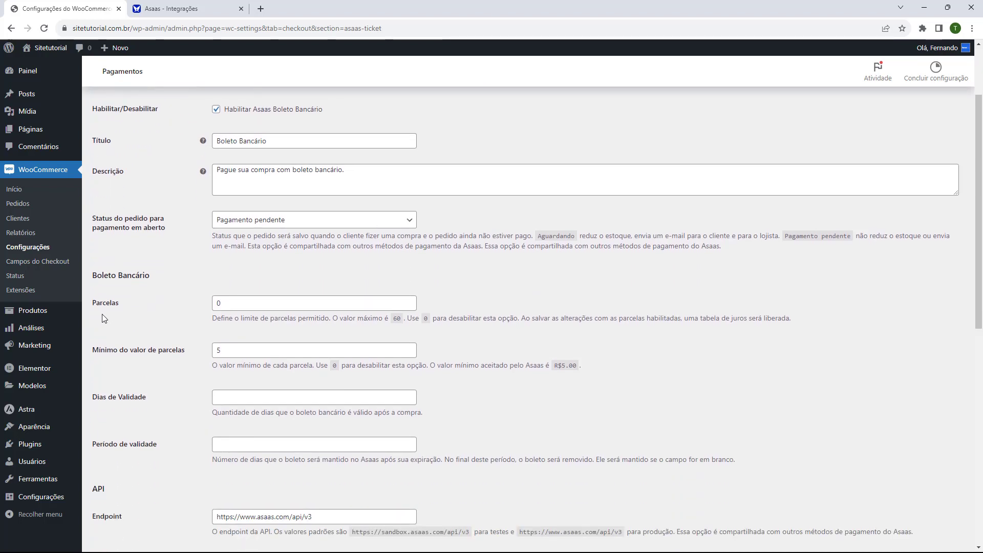
scroll(108, 313, "down", 1)
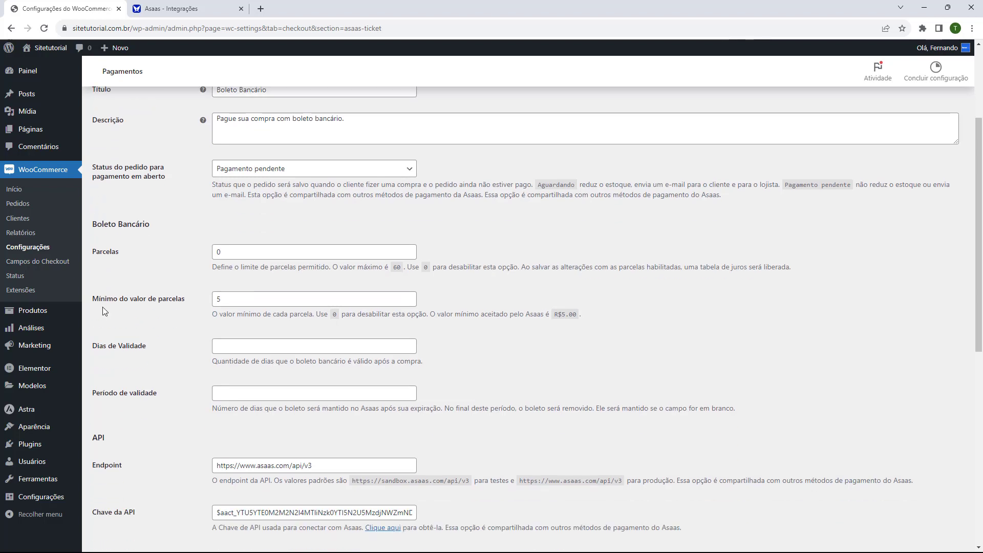
scroll(137, 307, "down", 1)
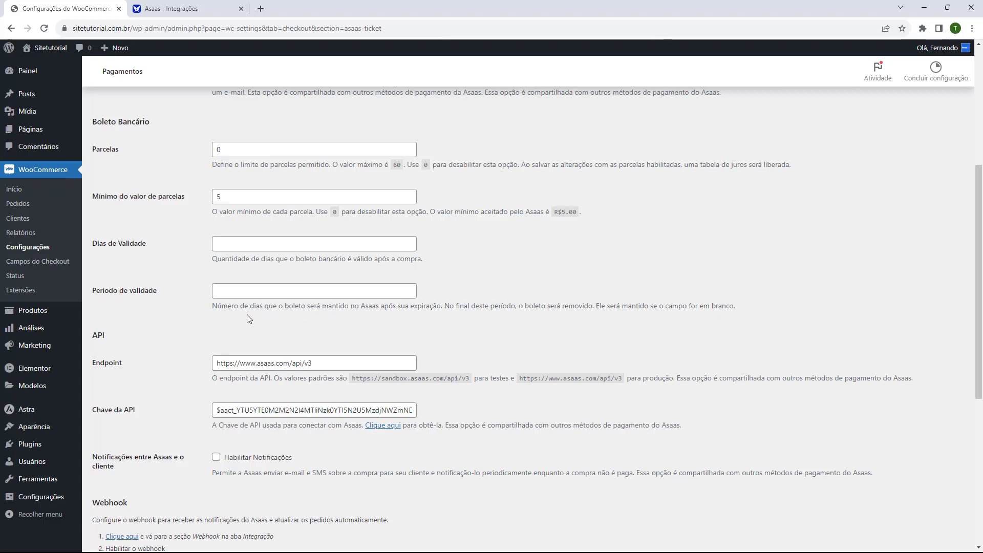
scroll(195, 333, "down", 7)
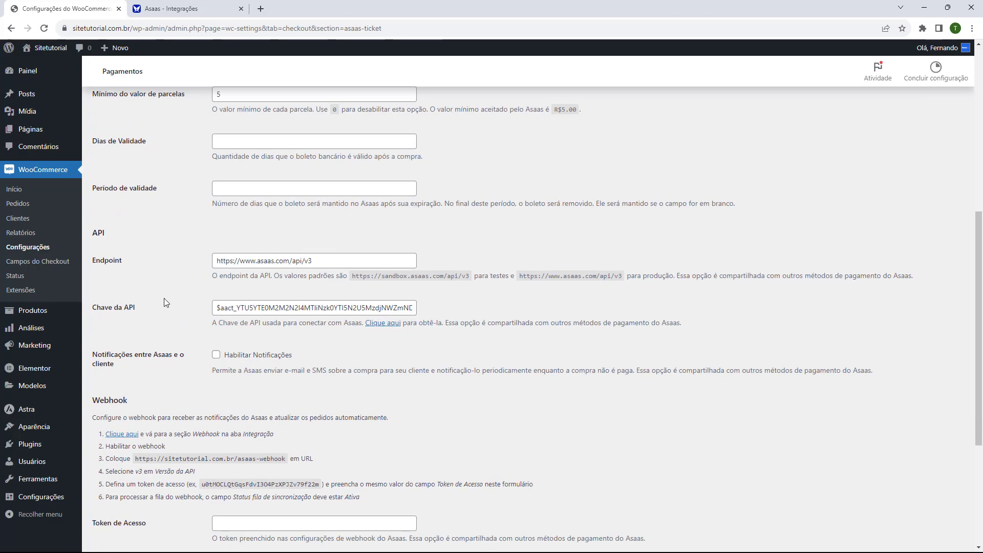
scroll(164, 291, "up", 7)
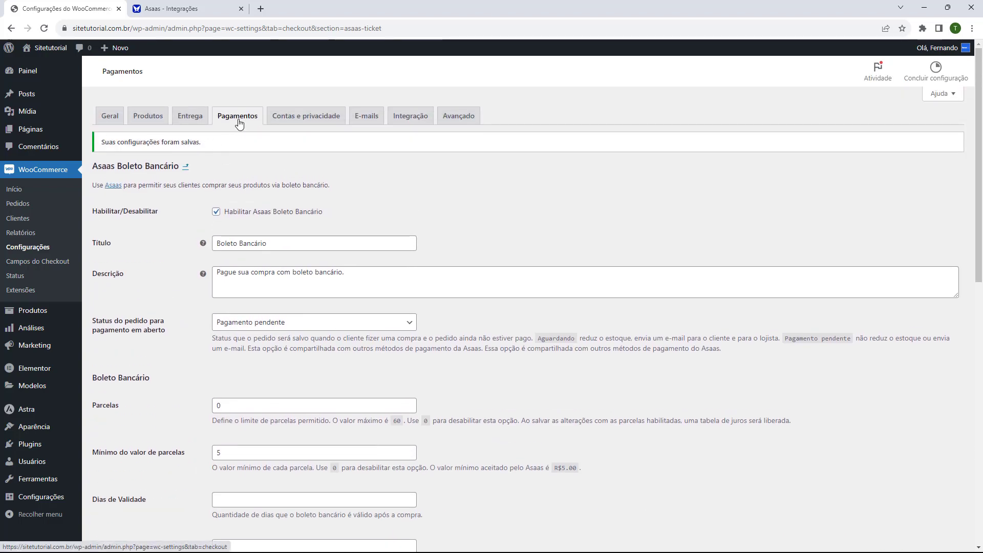
- Back on Pagamentos, switch the Asaas Cartão de Crédito and Asaas Pix toggles to Ativo
left_click(238, 122)
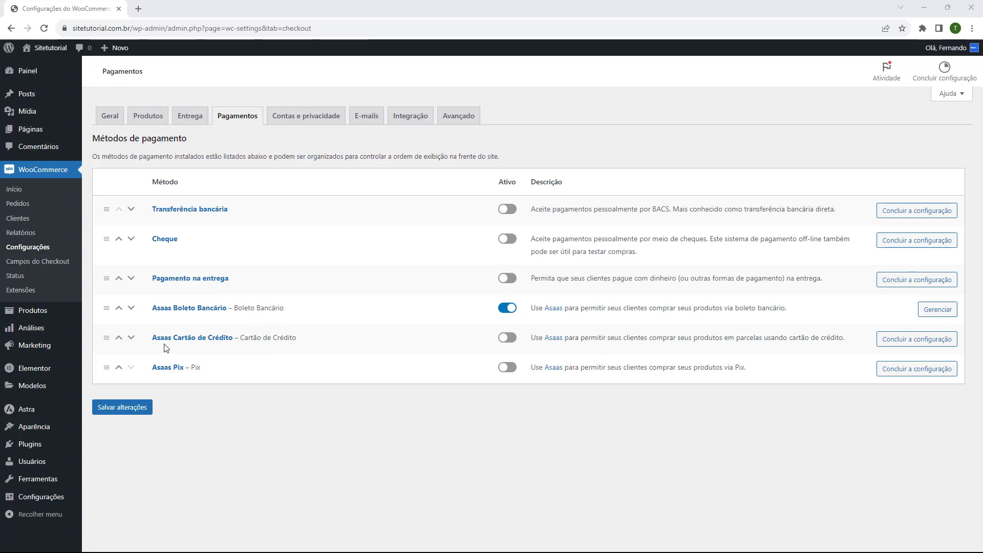
left_click(506, 340)
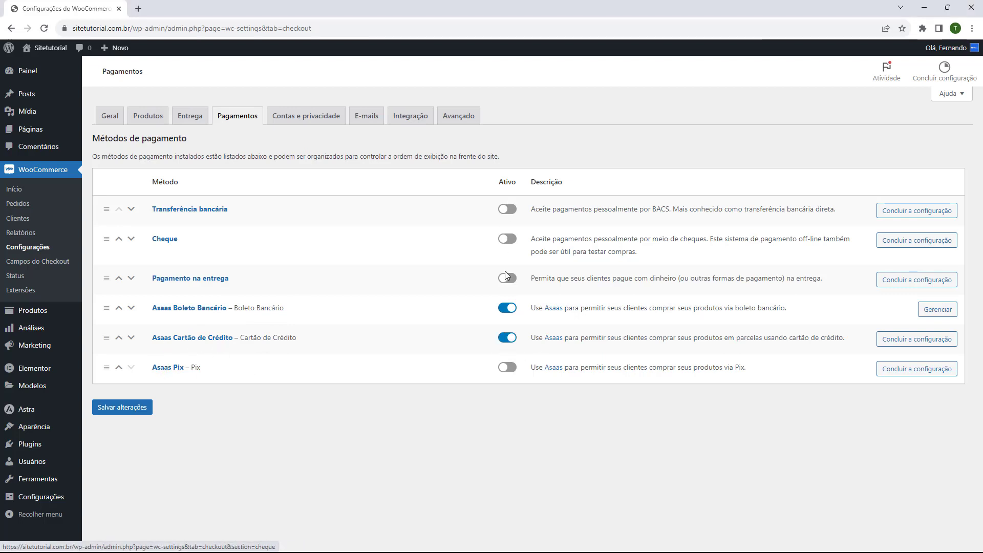
left_click(505, 371)
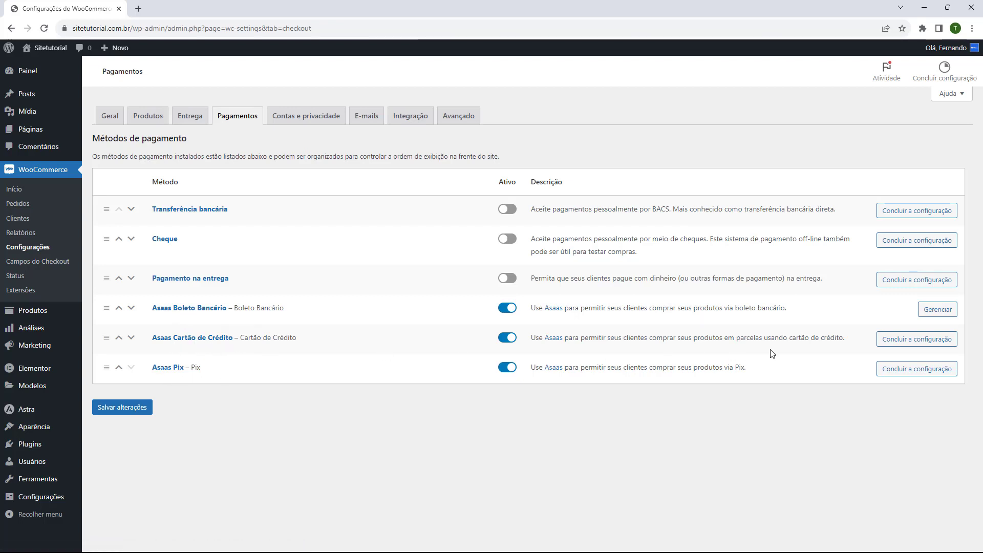
- Open the Asaas Cartão de Crédito settings and change Parcelas from 0 to 12
left_click(891, 346)
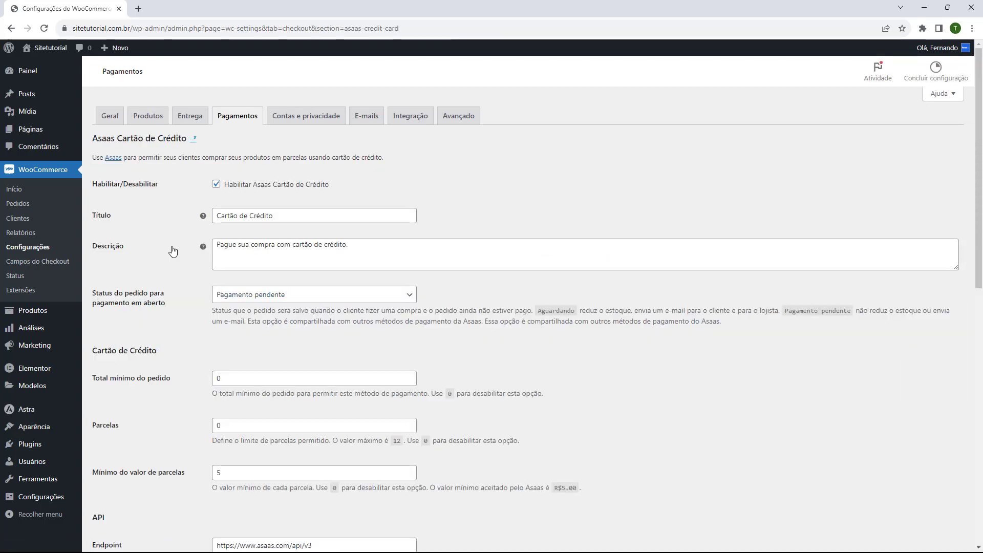
scroll(103, 333, "down", 1)
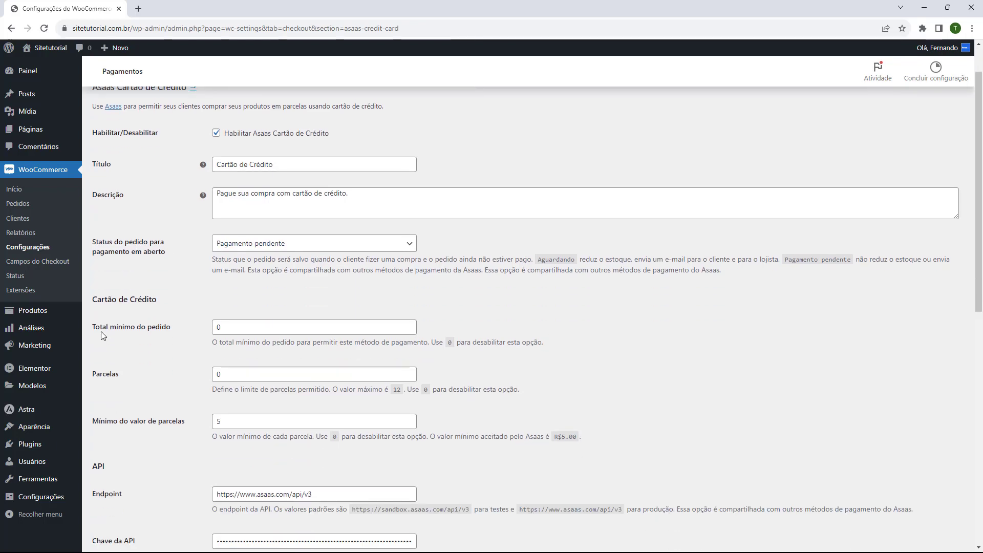
scroll(112, 332, "down", 1)
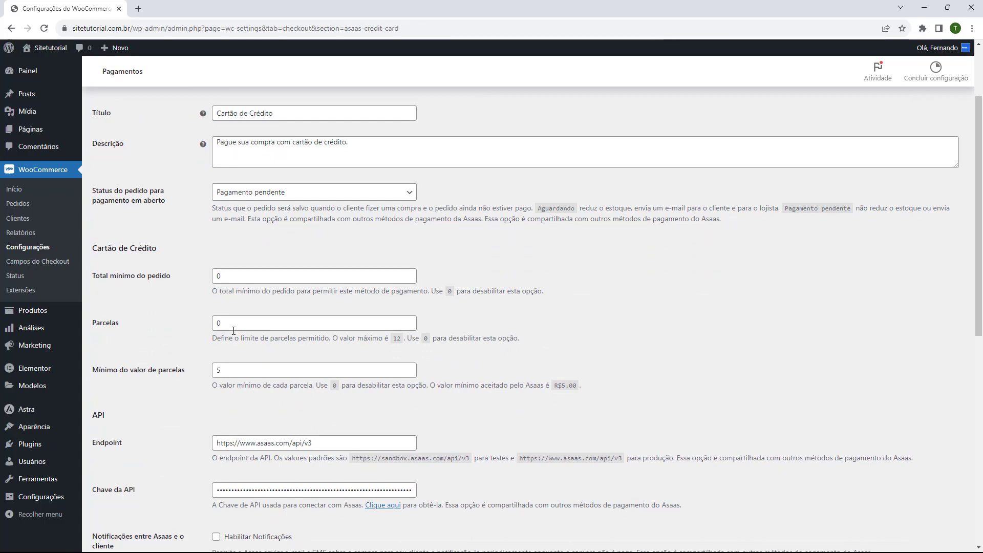
left_click(221, 326)
left_click_drag(221, 326, 214, 326)
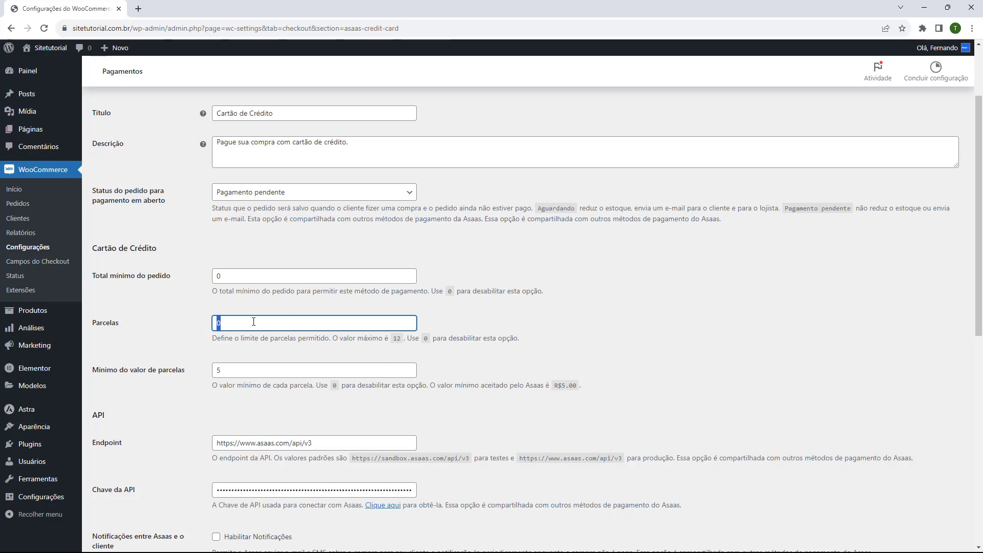
type("12")
scroll(191, 296, "down", 6)
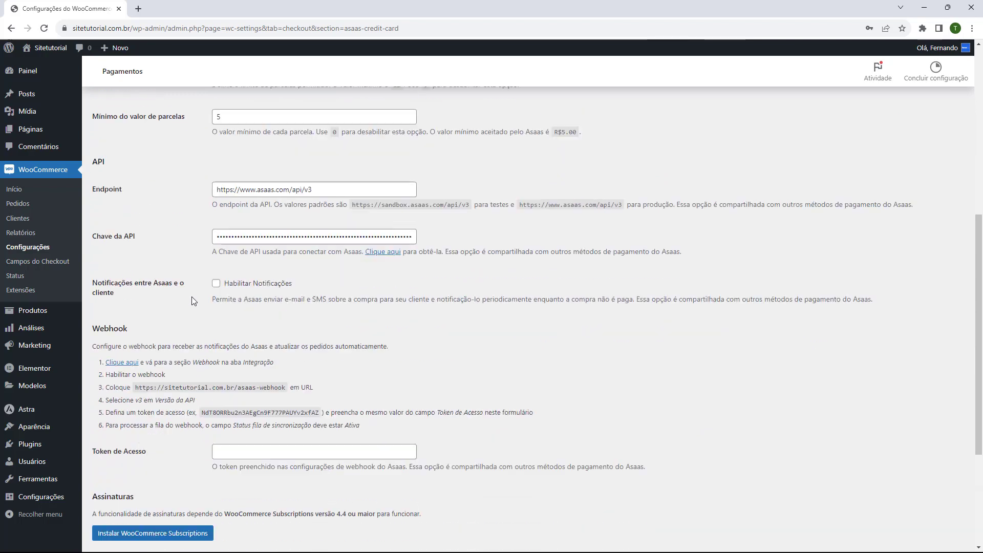
scroll(170, 391, "down", 1)
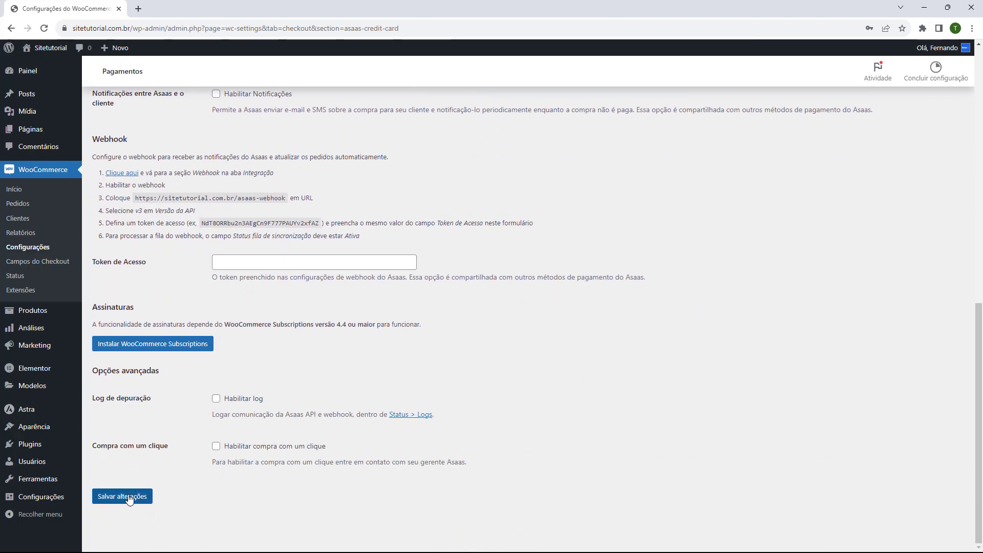
- Save the Asaas Cartão de Crédito settings, review its Juros table and API fields, then return to Pagamentos
left_click(126, 500)
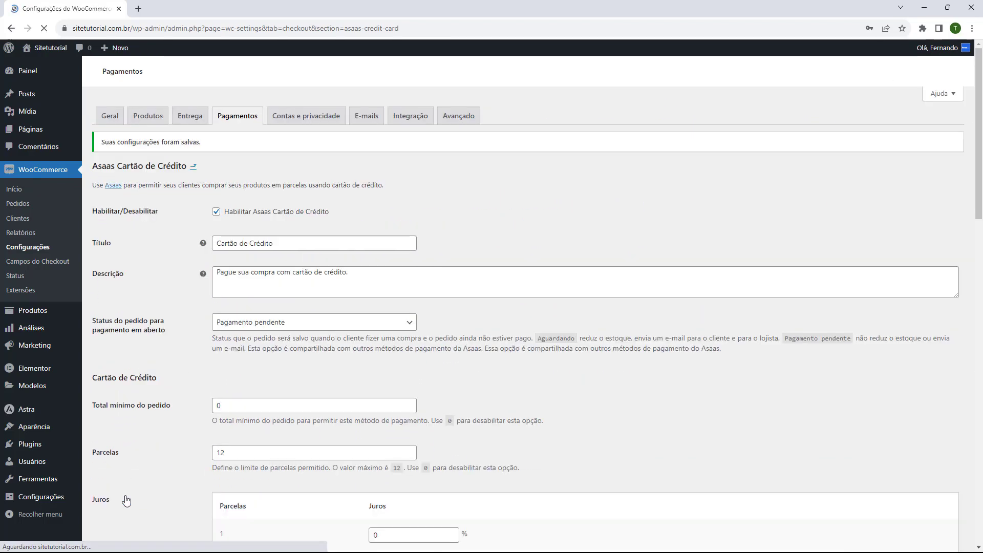
scroll(156, 327, "down", 2)
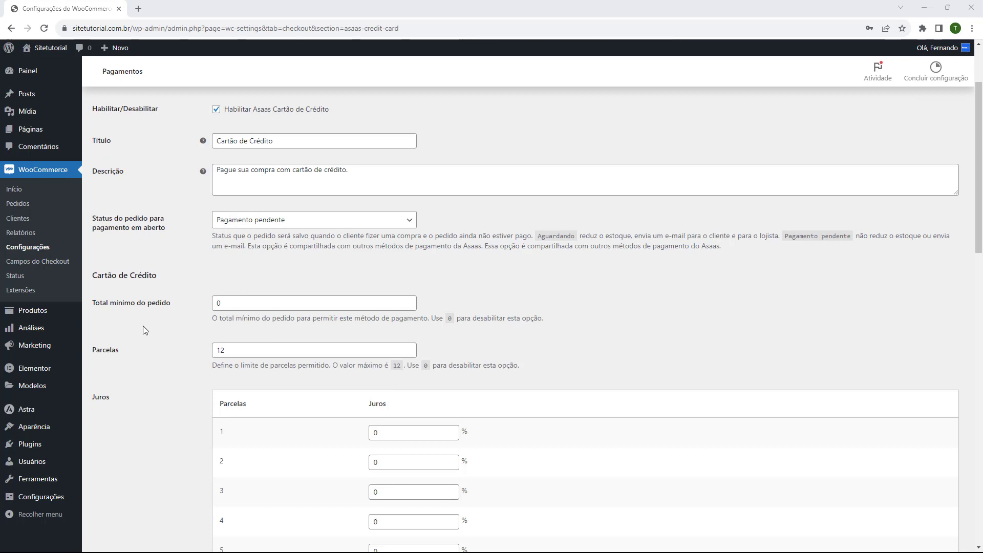
scroll(133, 318, "down", 1)
scroll(102, 302, "down", 1)
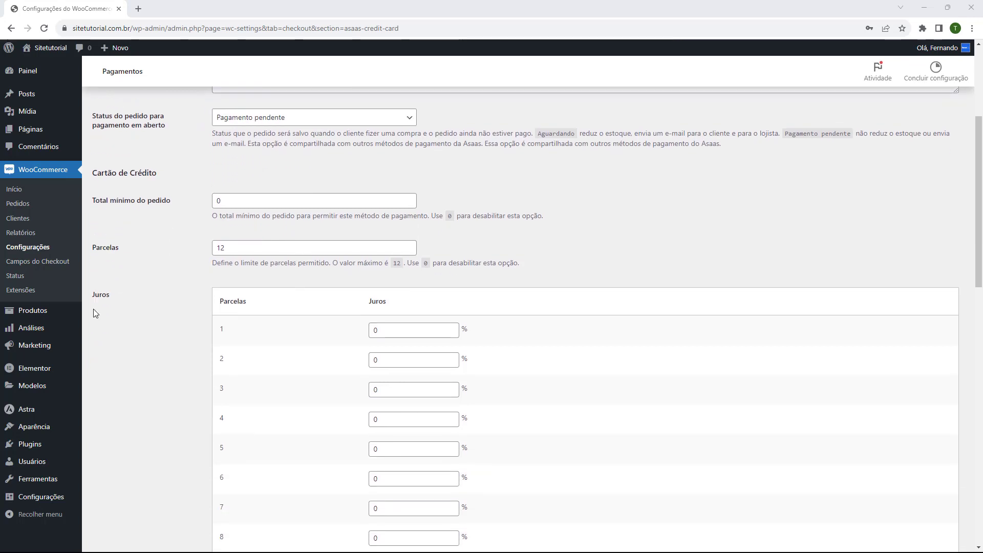
scroll(133, 287, "down", 1)
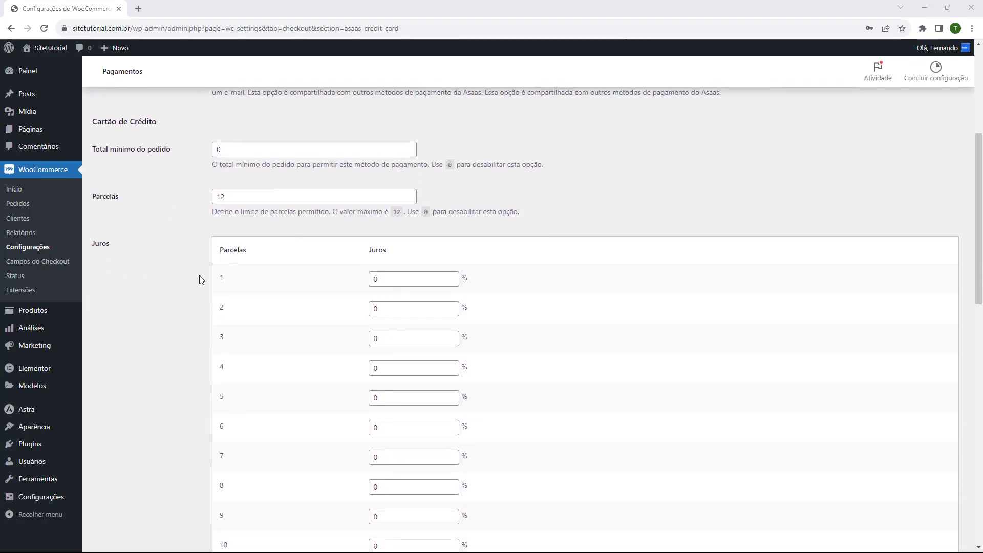
scroll(199, 279, "down", 1)
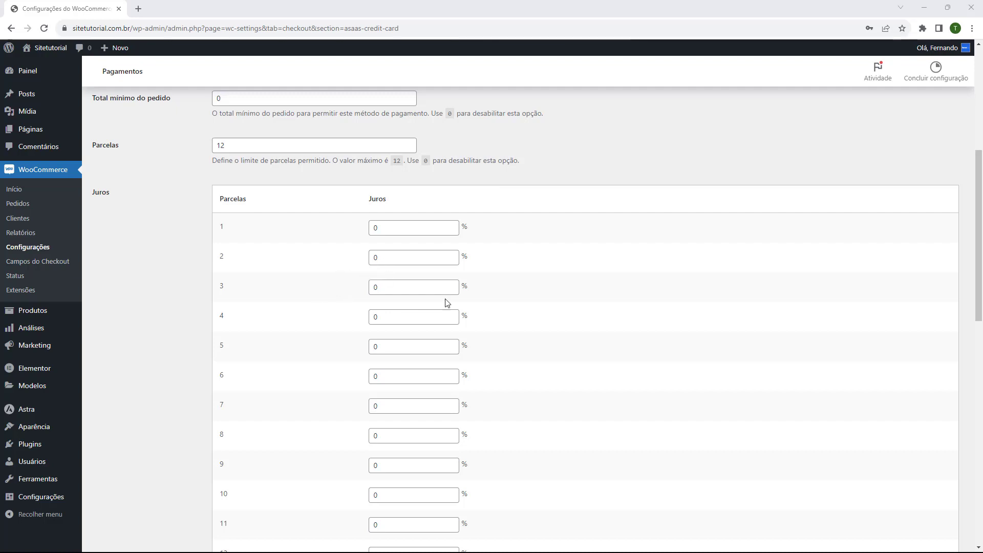
scroll(442, 432, "down", 13)
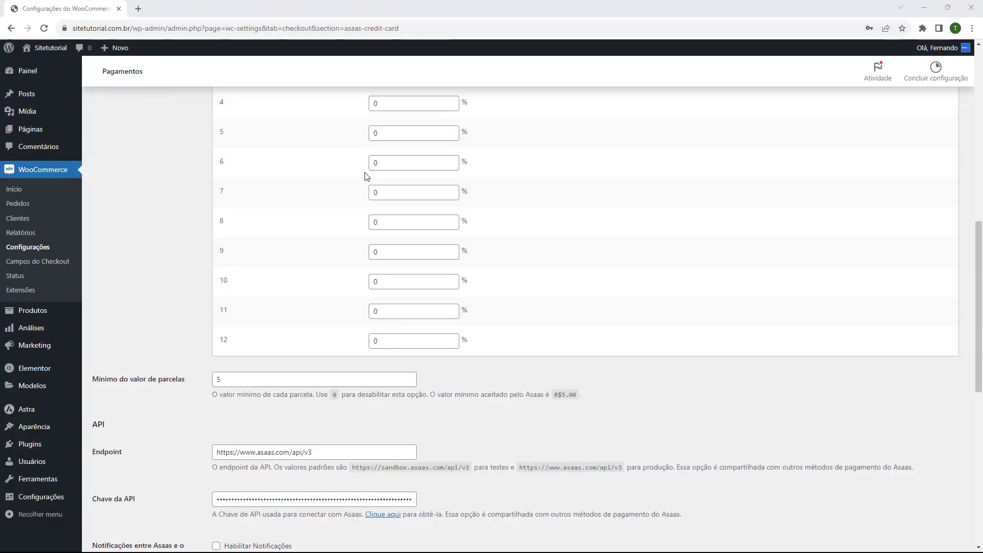
scroll(247, 226, "up", 15)
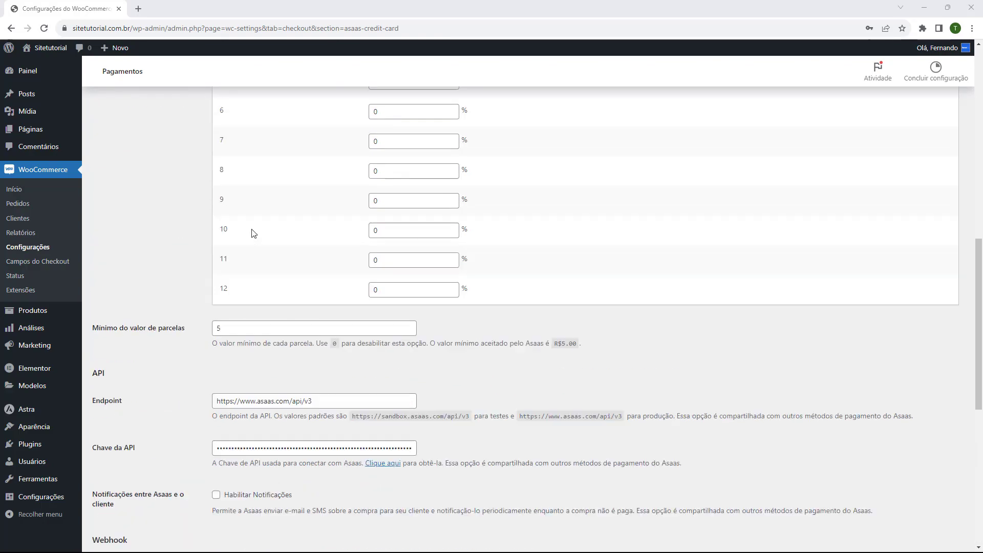
left_click(231, 115)
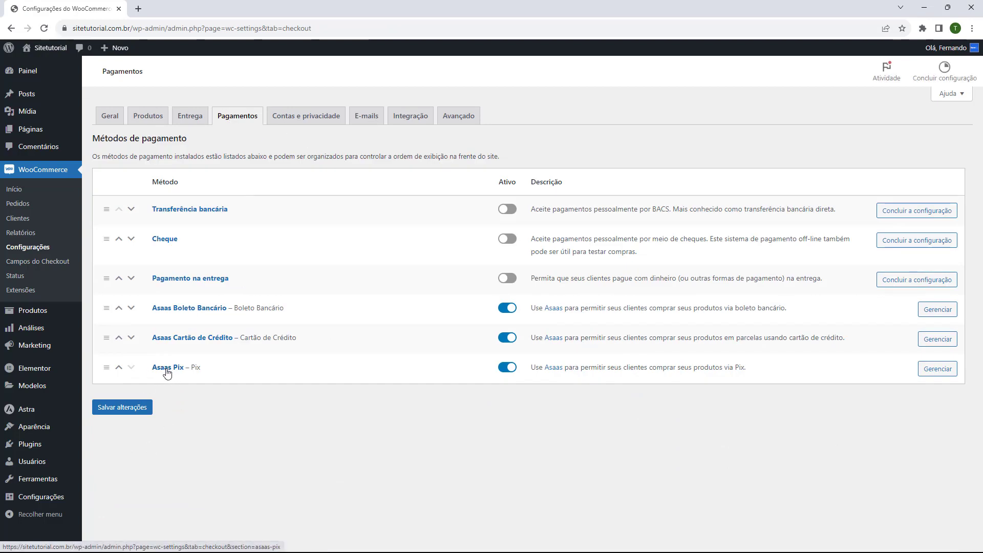
- Enable Ativar copia e cola in the Asaas Pix settings, save them, and return to Pagamentos
left_click(926, 369)
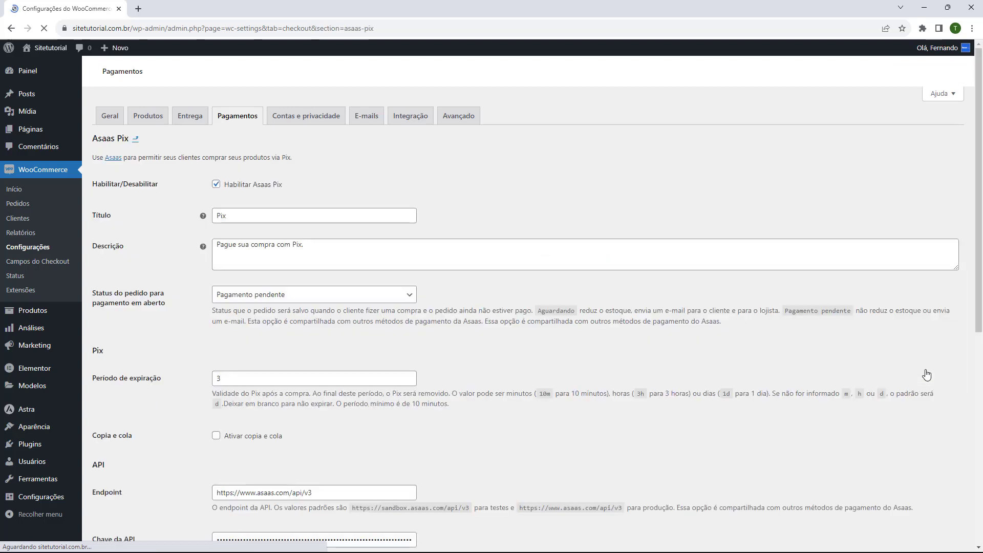
scroll(194, 288, "down", 1)
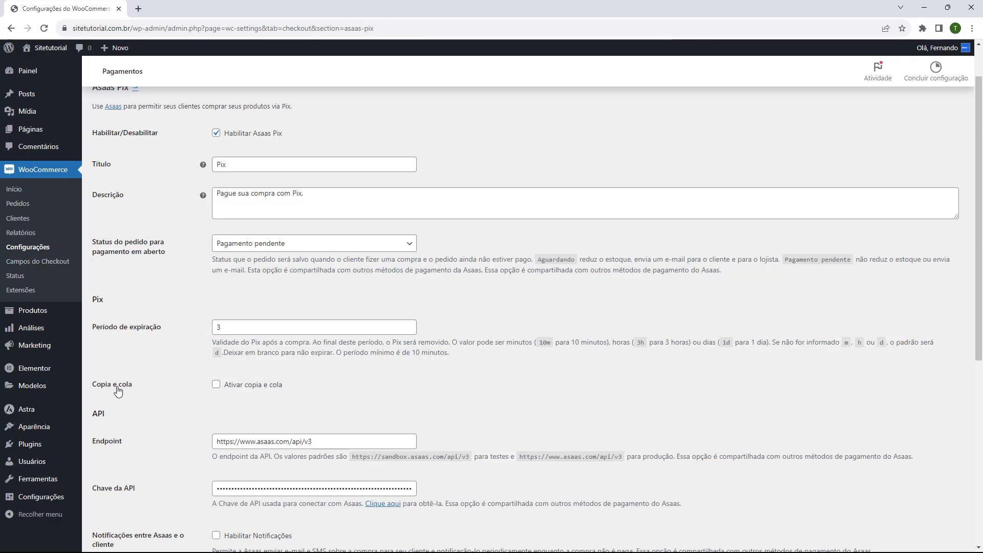
left_click(216, 386)
scroll(184, 322, "down", 2)
scroll(184, 322, "down", 4)
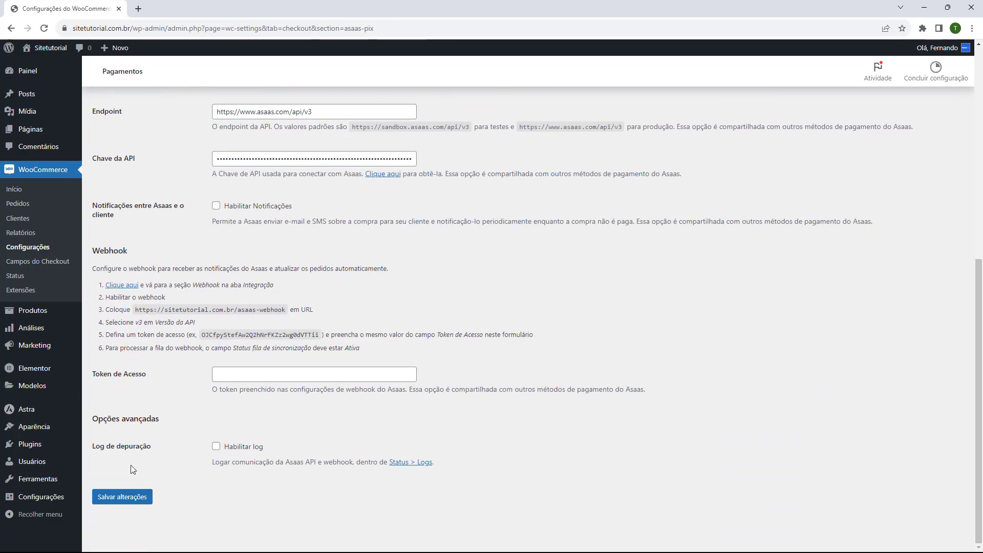
left_click(117, 500)
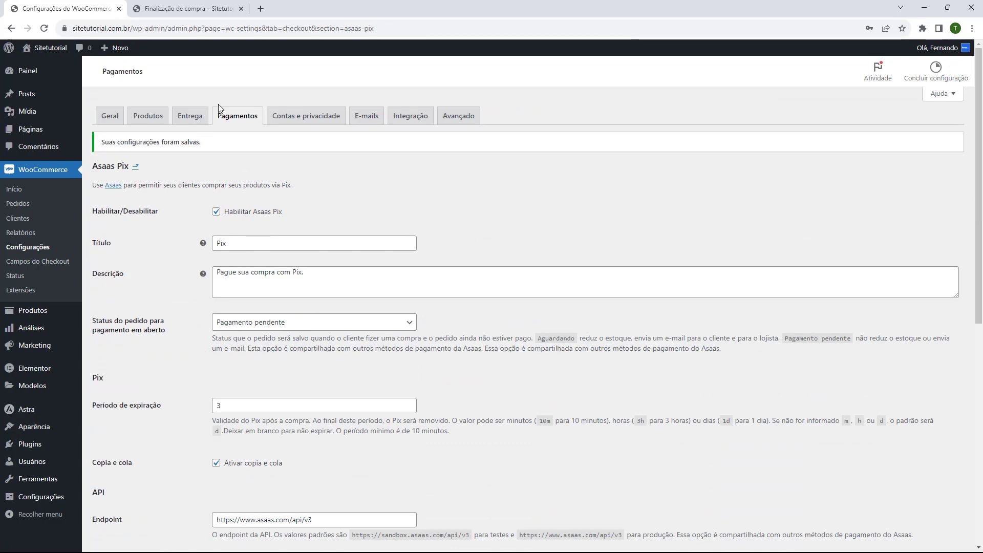
left_click(231, 115)
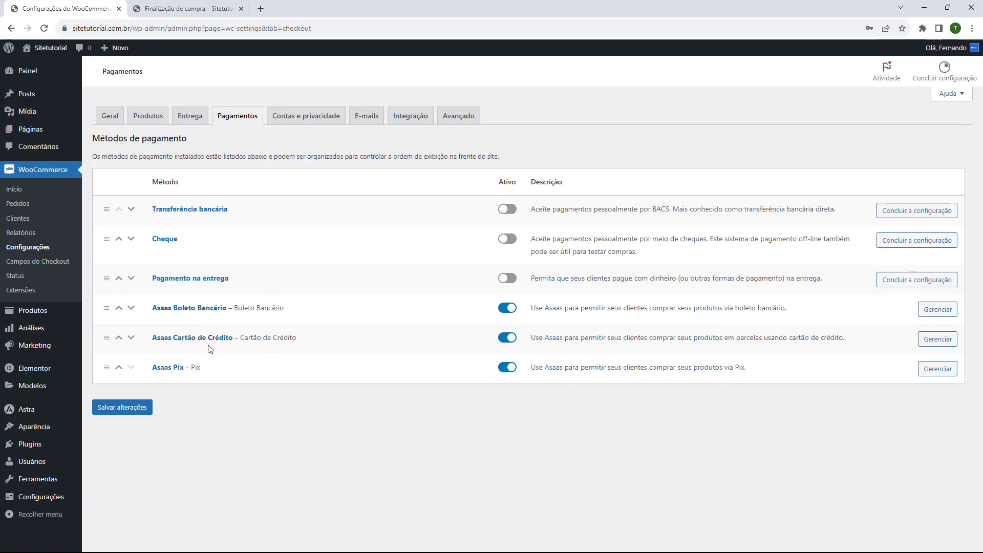
key("ctrl+Tab")
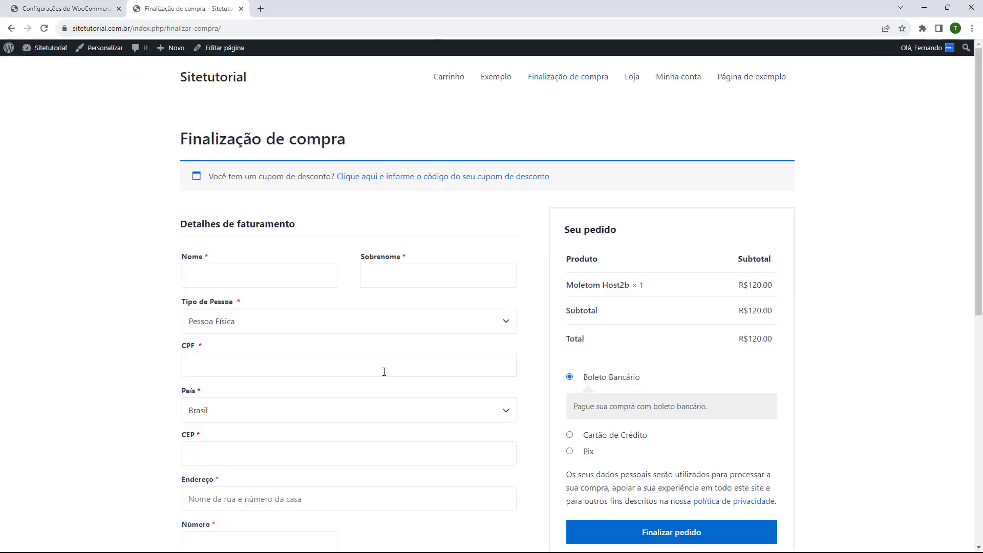
scroll(279, 201, "down", 1)
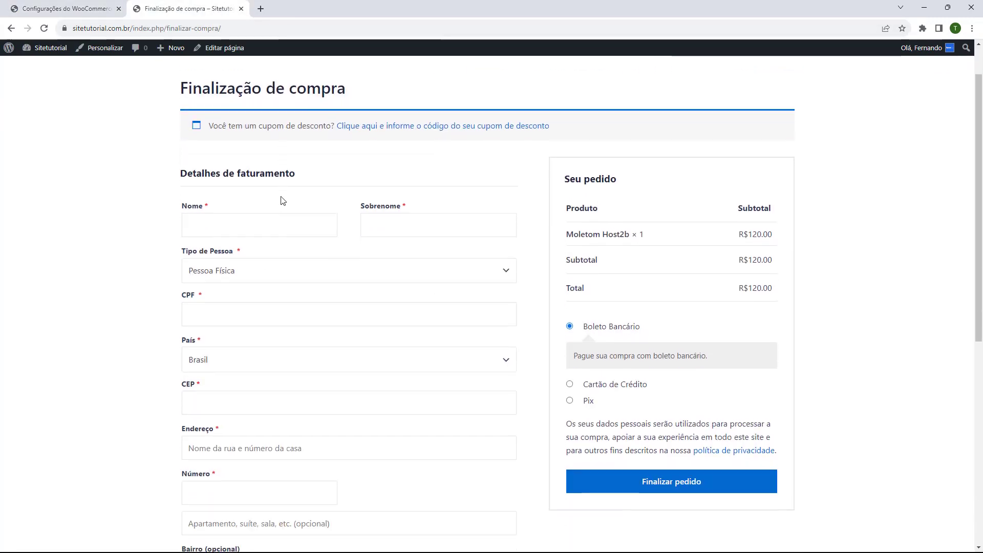
scroll(318, 248, "up", 1)
scroll(288, 268, "down", 3)
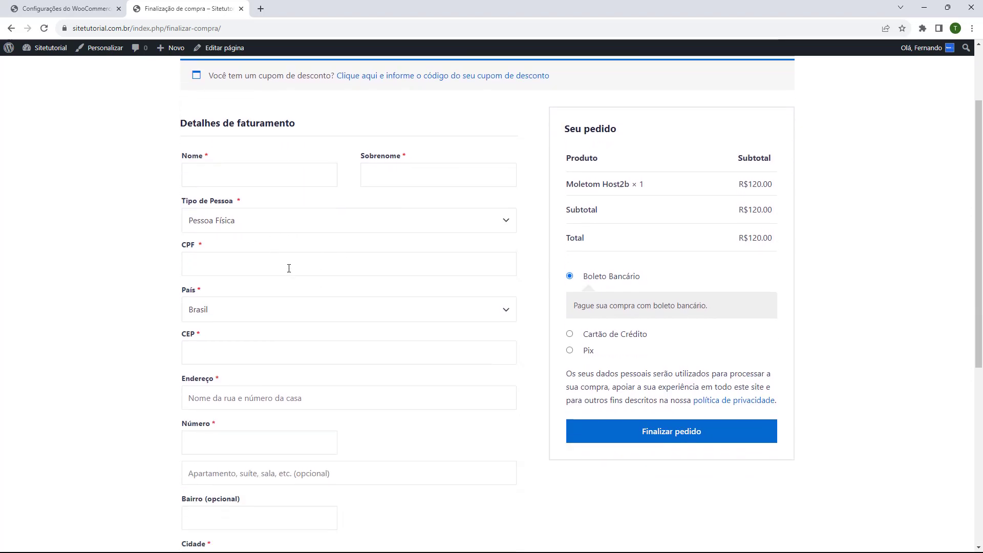
scroll(249, 328, "up", 2)
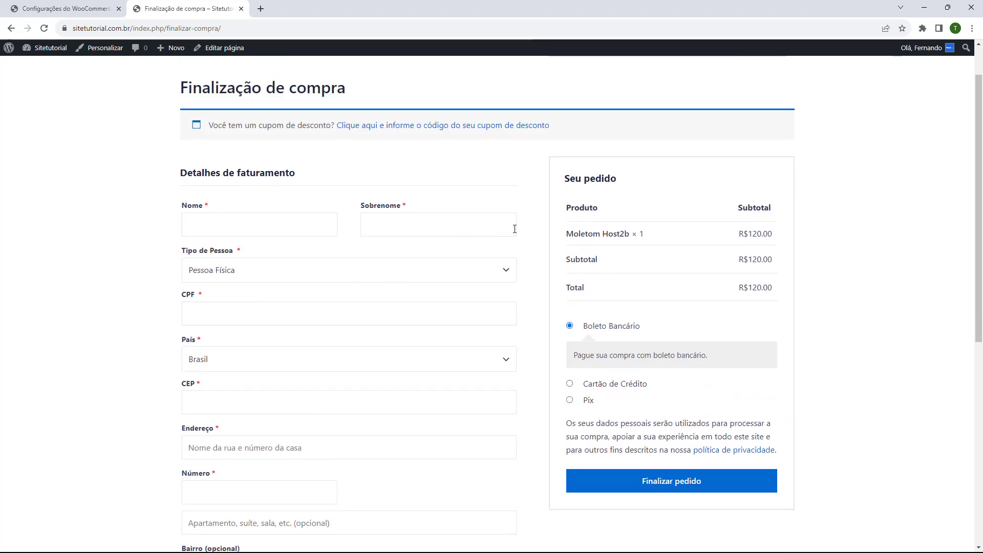
scroll(569, 251, "down", 1)
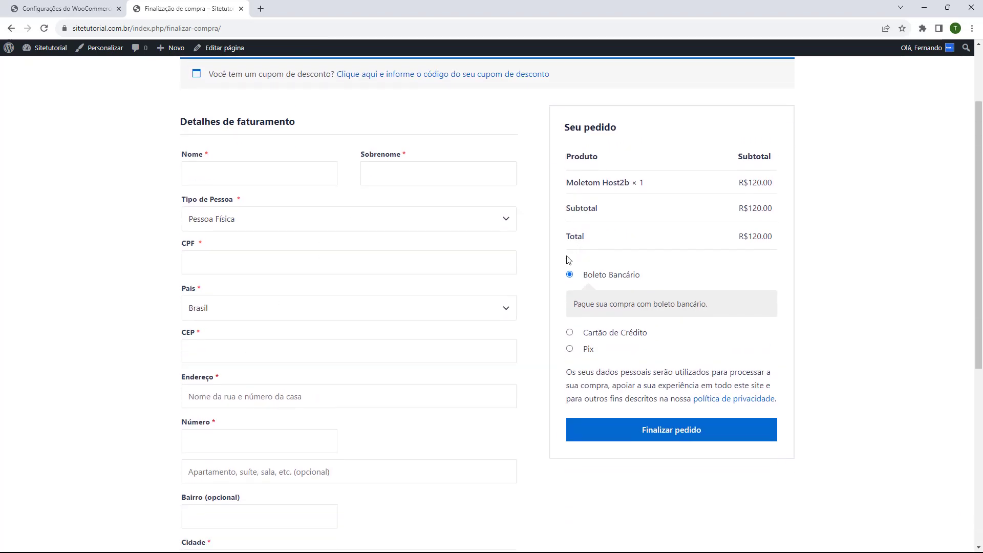
left_click(569, 332)
scroll(606, 369, "down", 4)
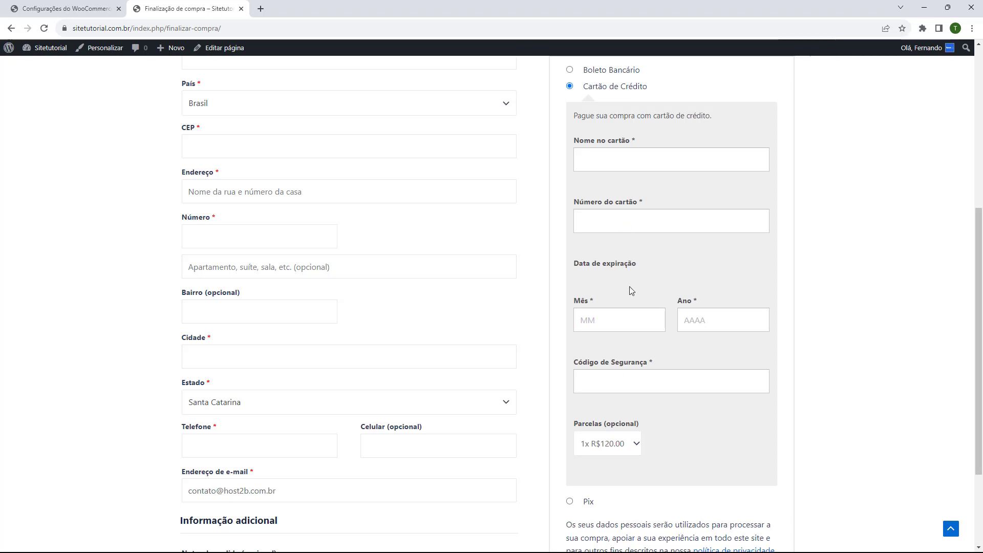
scroll(629, 288, "down", 1)
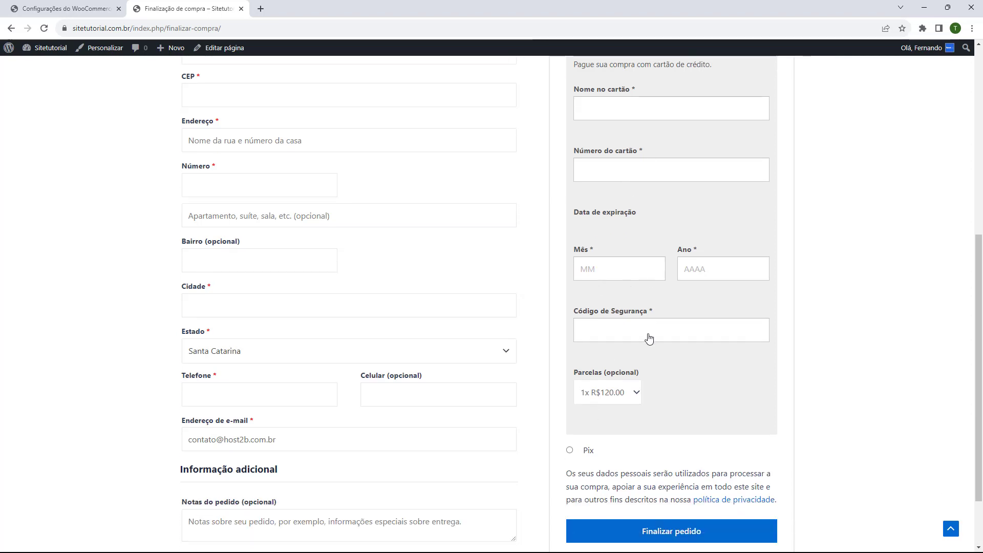
left_click(568, 453)
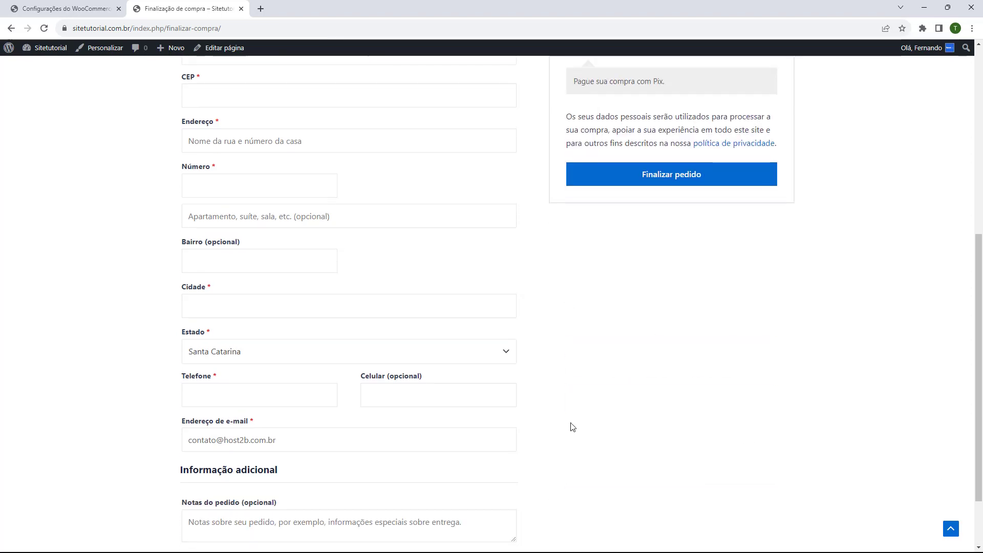
scroll(563, 415, "up", 4)
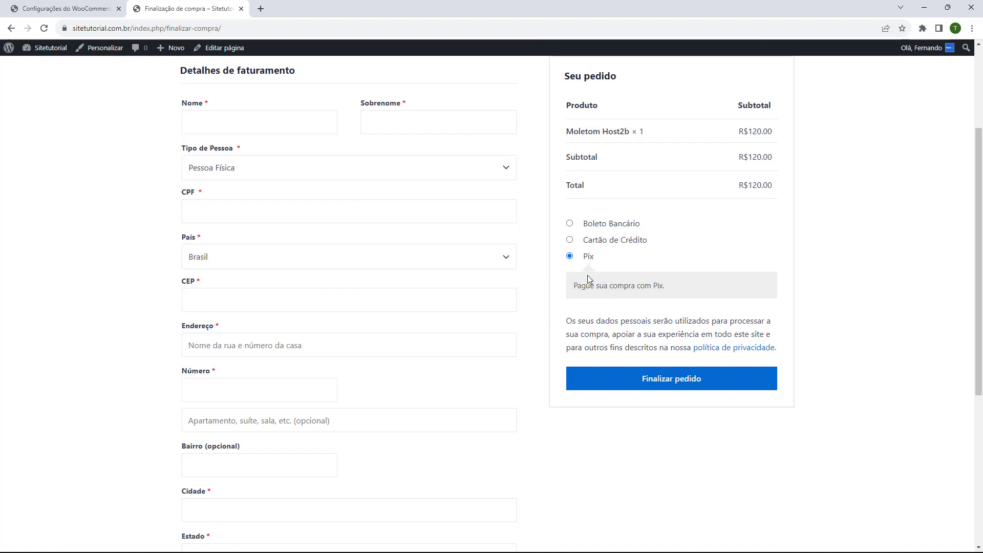
scroll(587, 275, "up", 3)
key("ctrl+Page_Up")
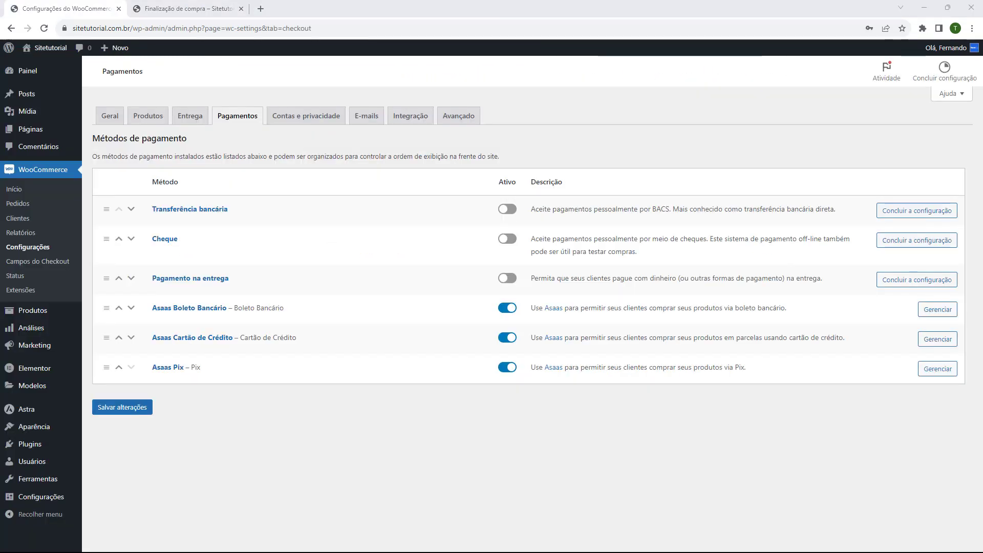